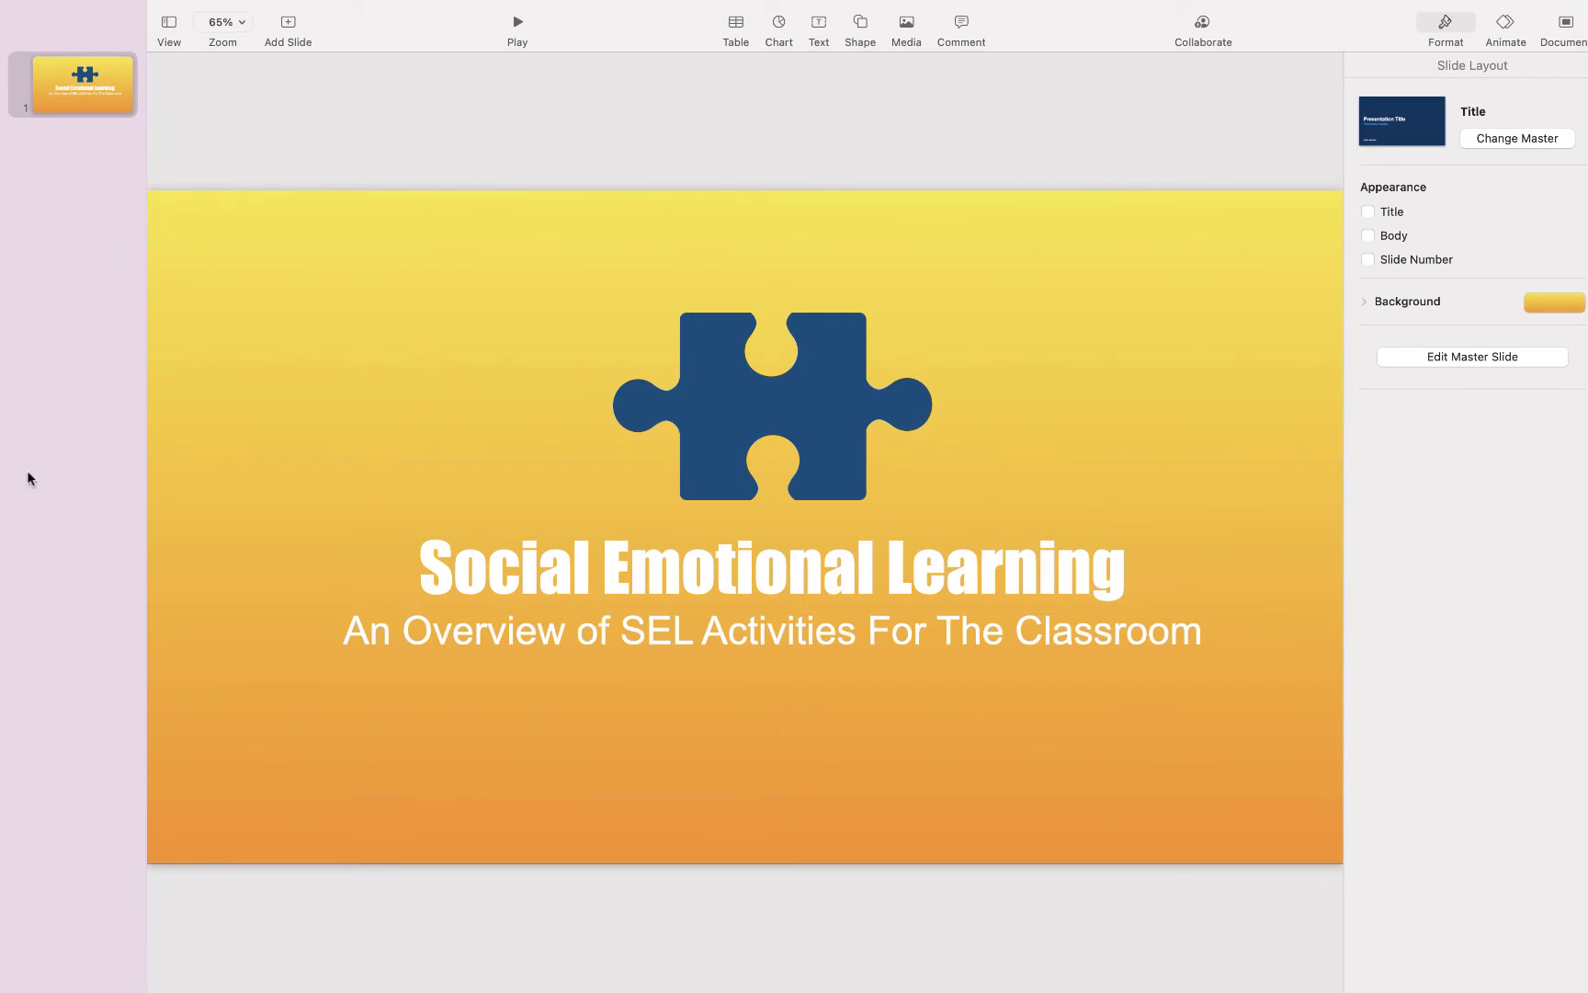
Step: Select the full 'Social Emotional Learning' title text and show its Advanced text options
left_click(454, 570)
double_click(446, 580)
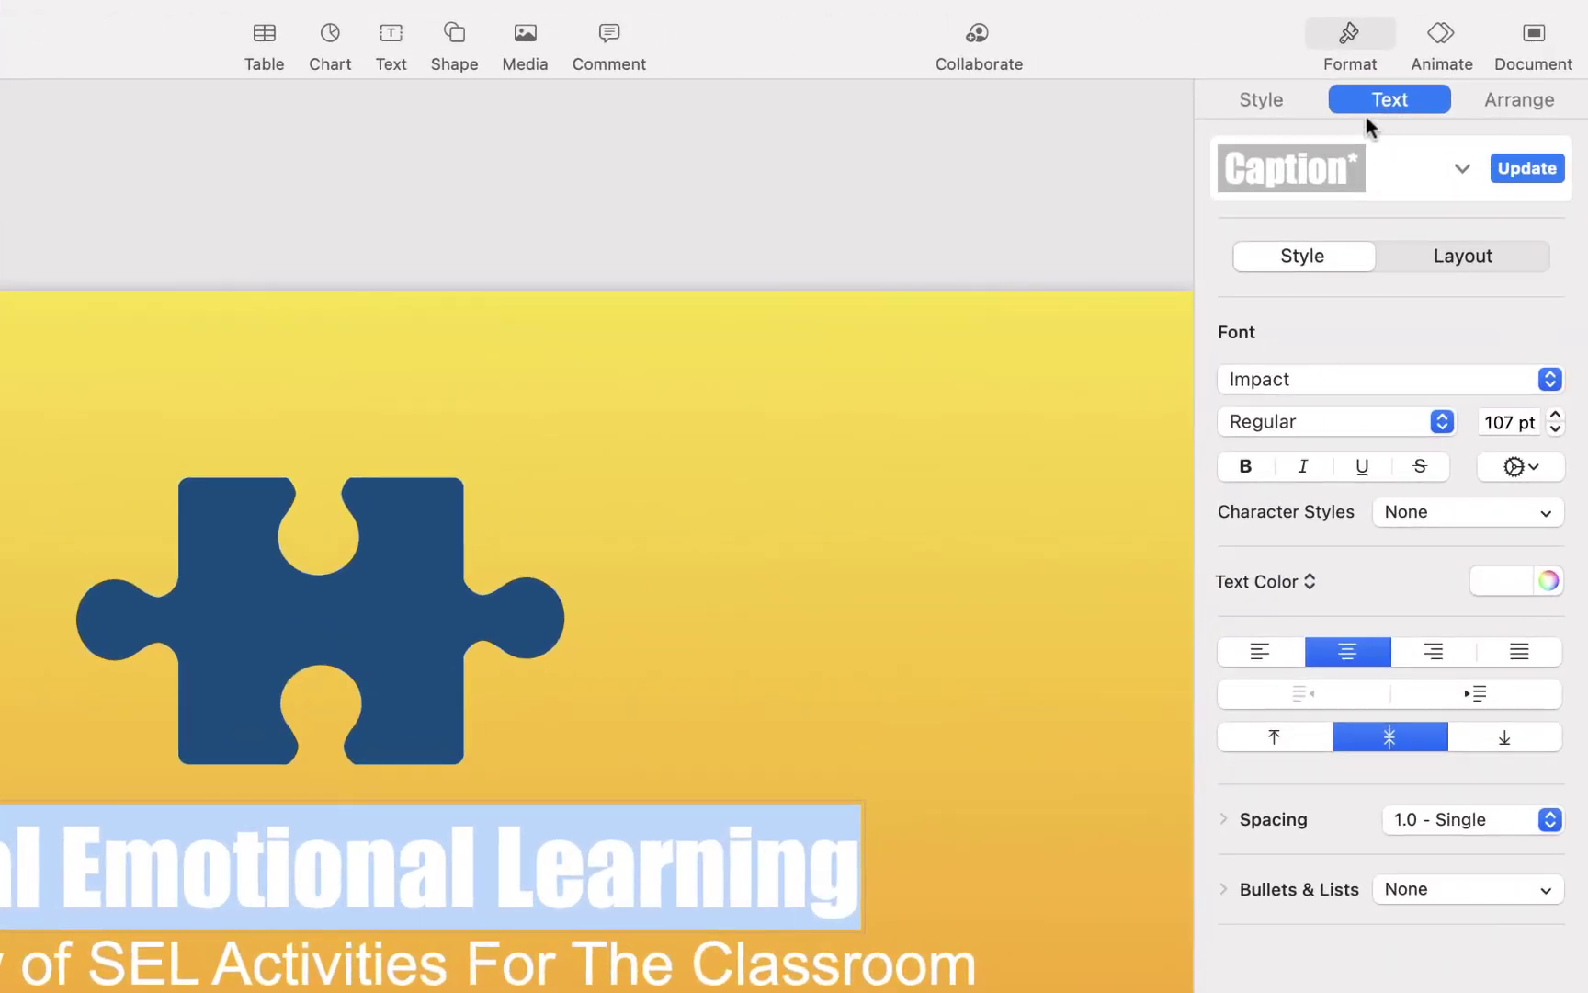
left_click(1295, 97)
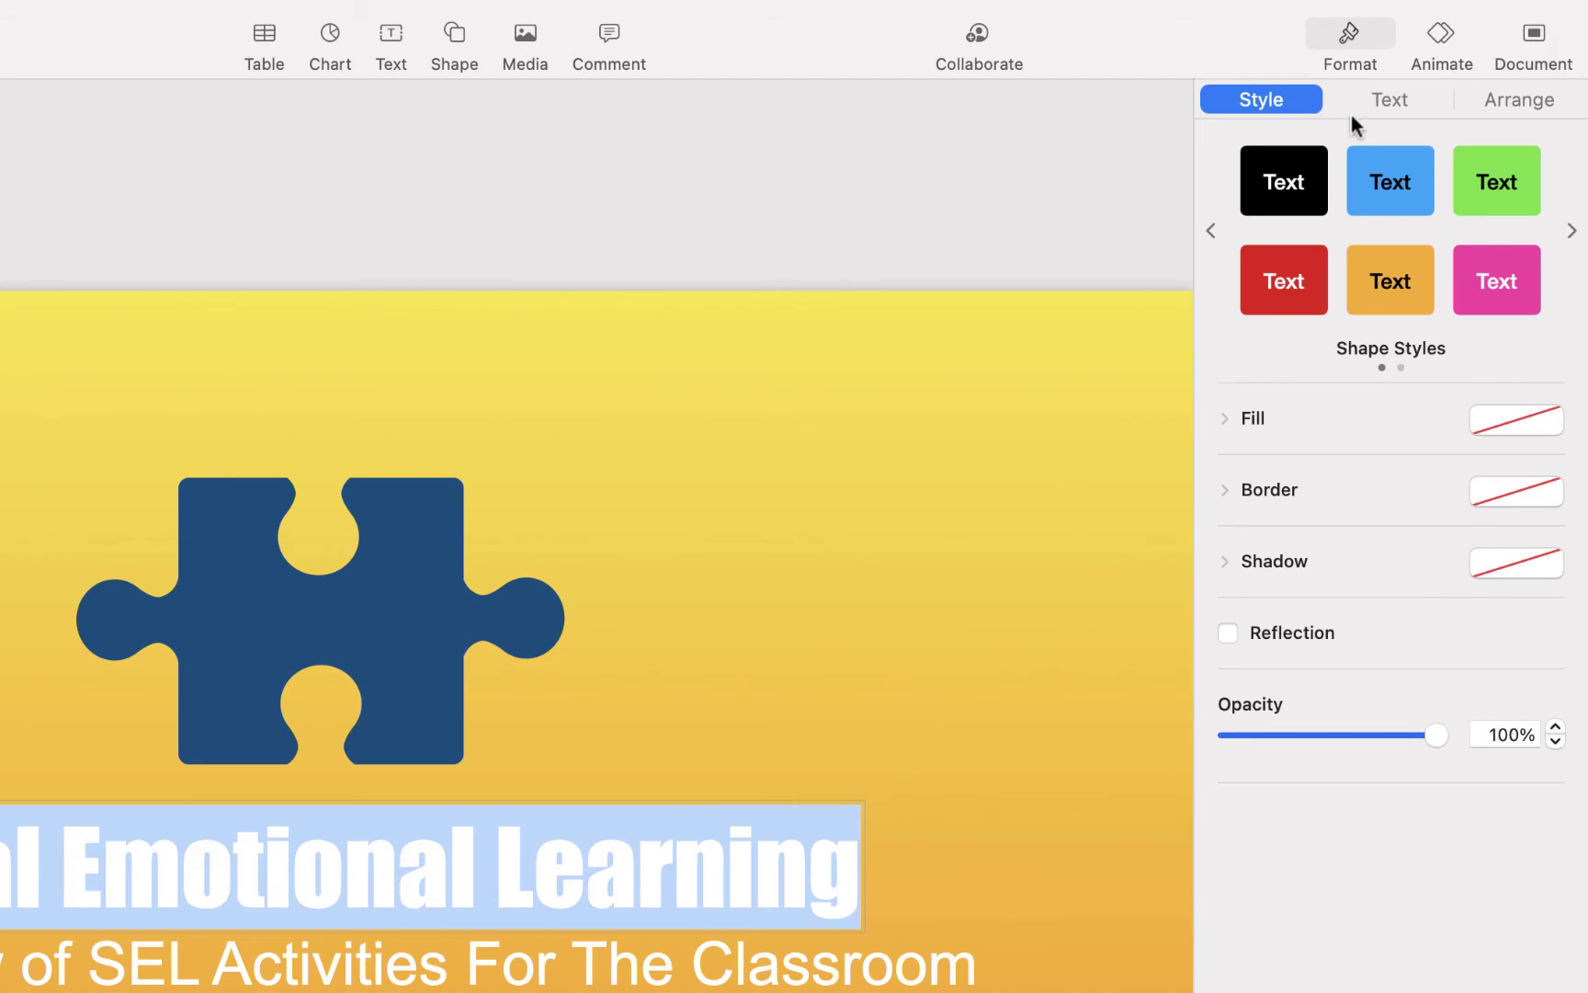
left_click(1379, 100)
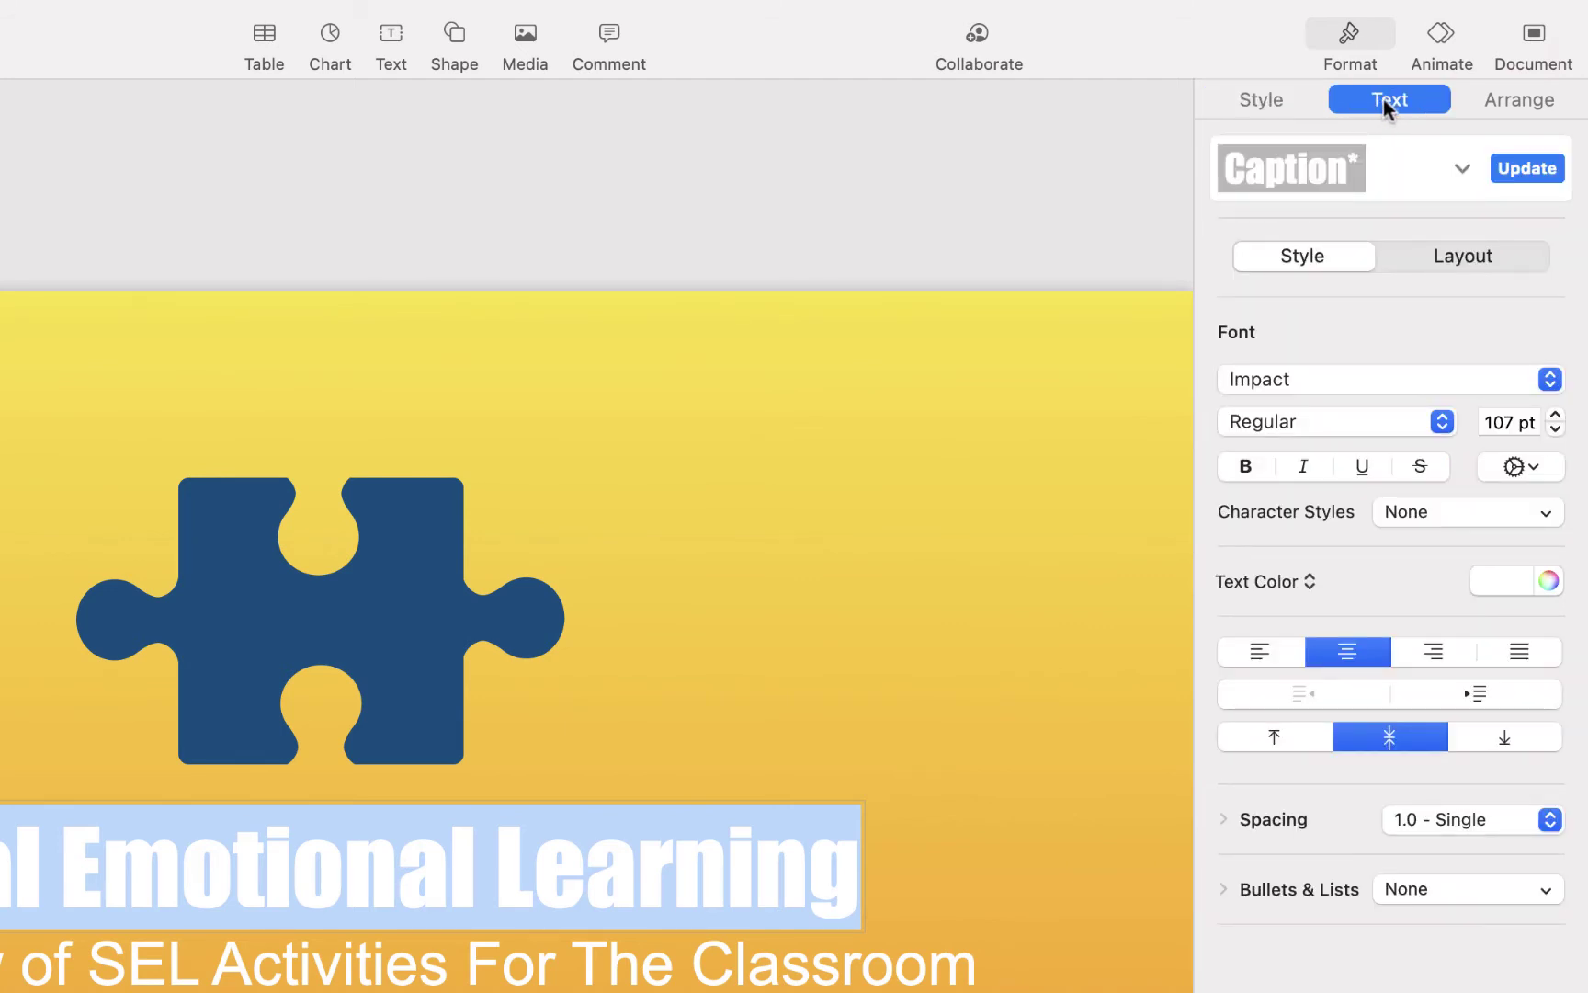
left_click(1530, 471)
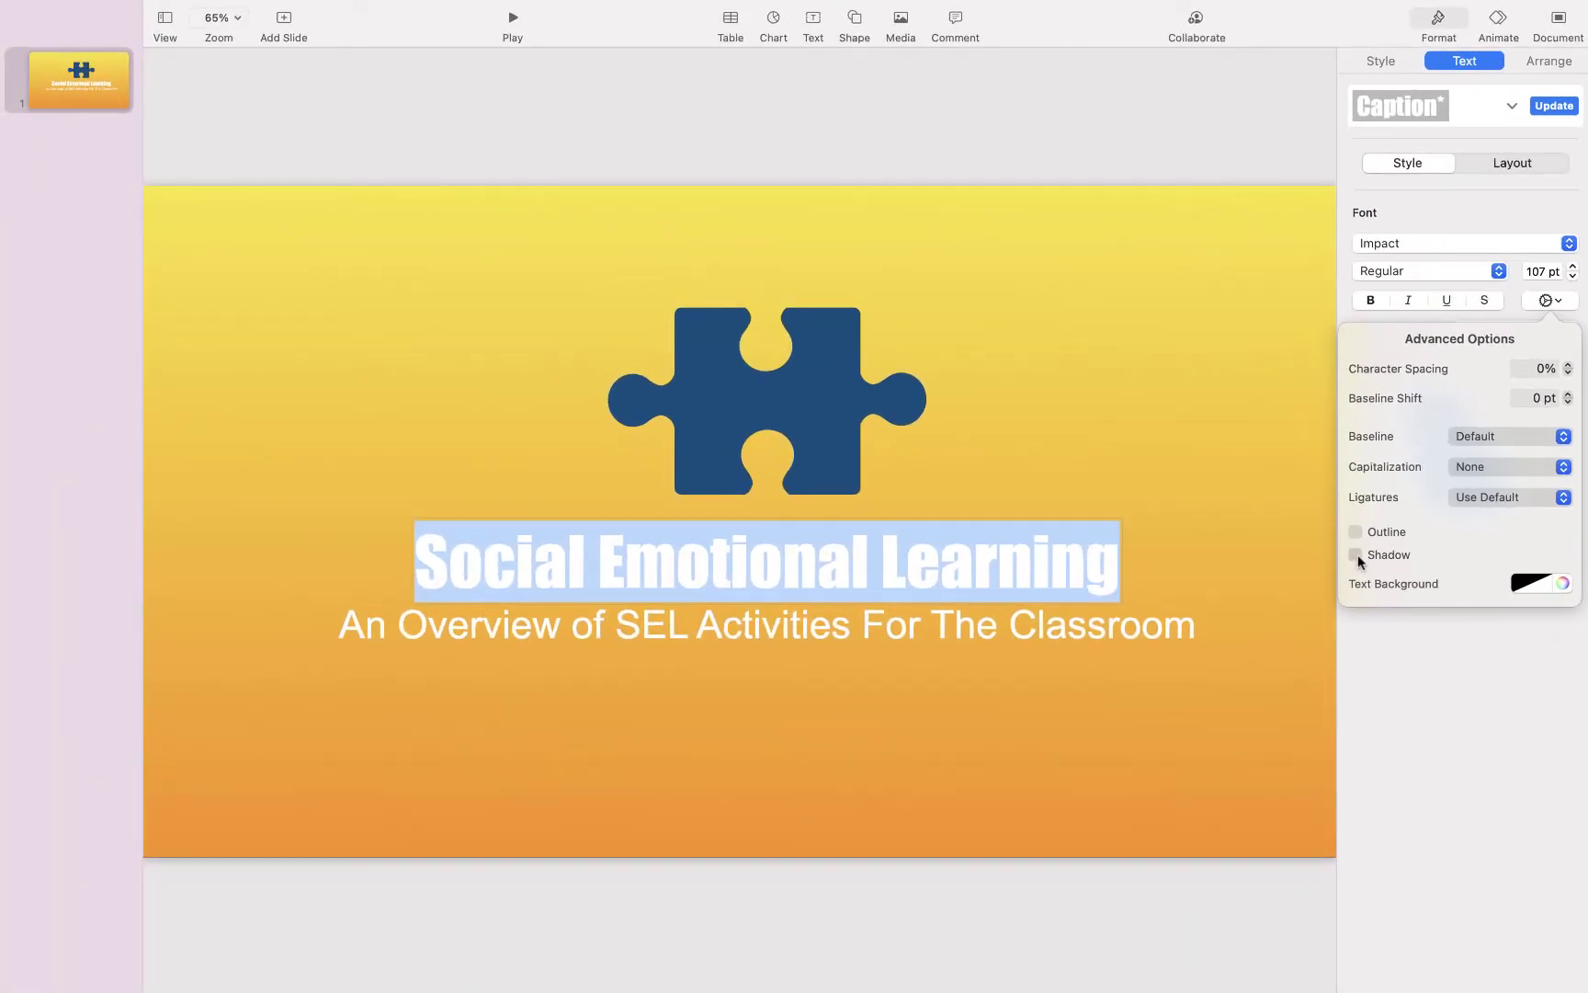
Step: Add a drop shadow to the title and preview it on the slide
left_click(1358, 555)
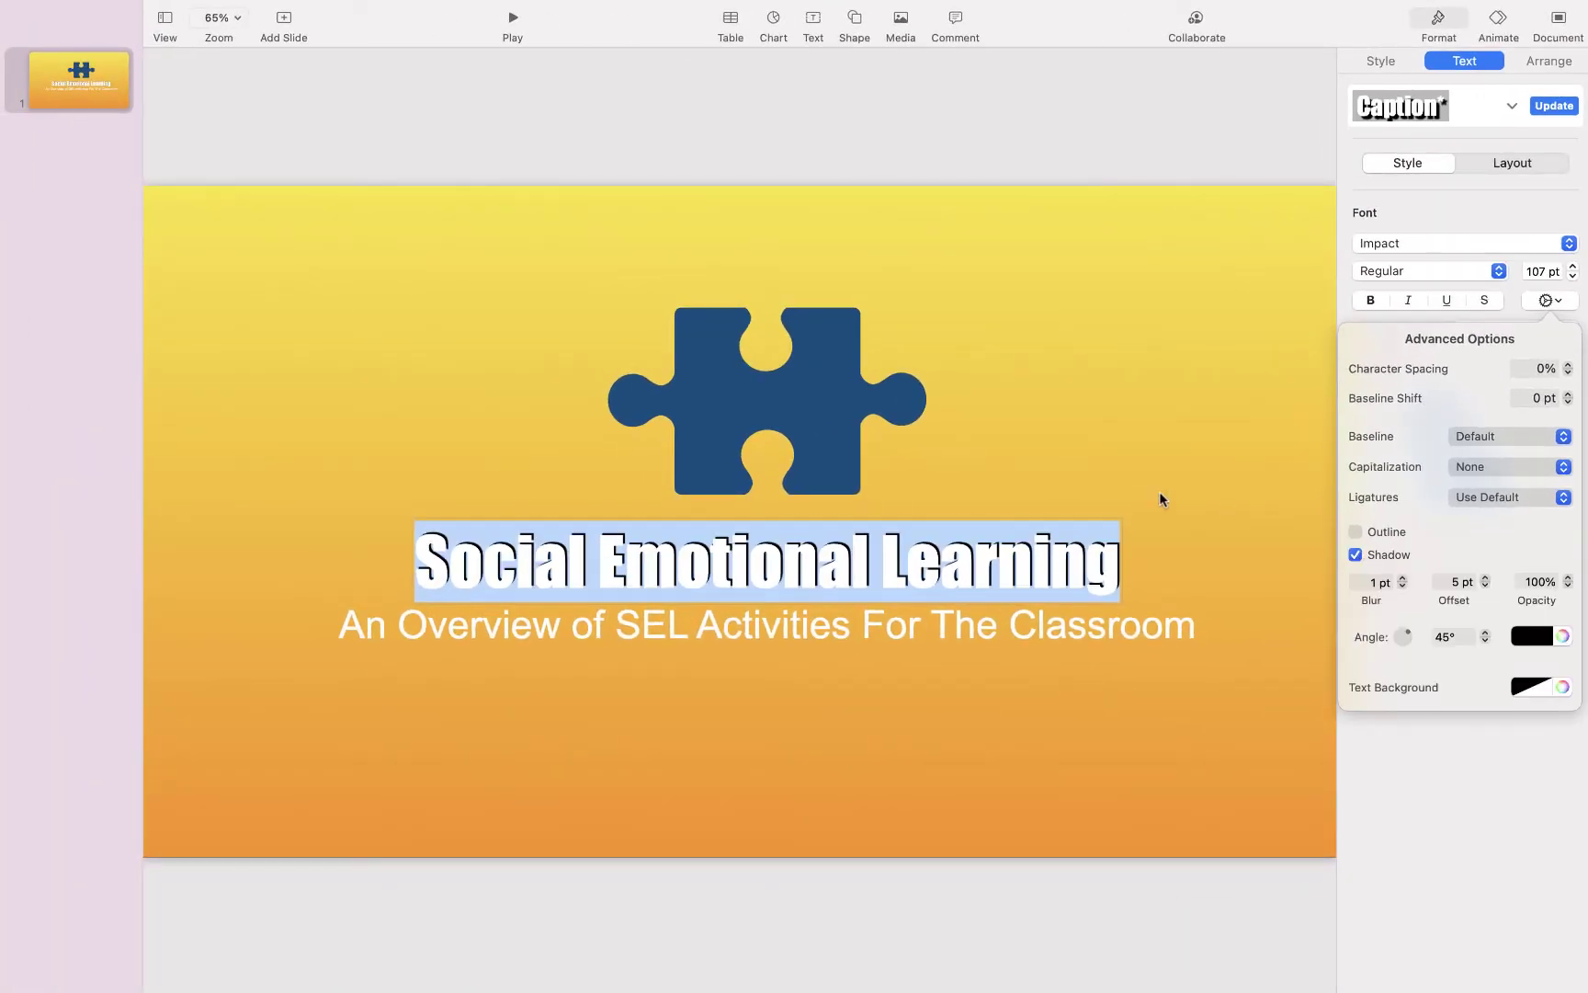
left_click(1104, 488)
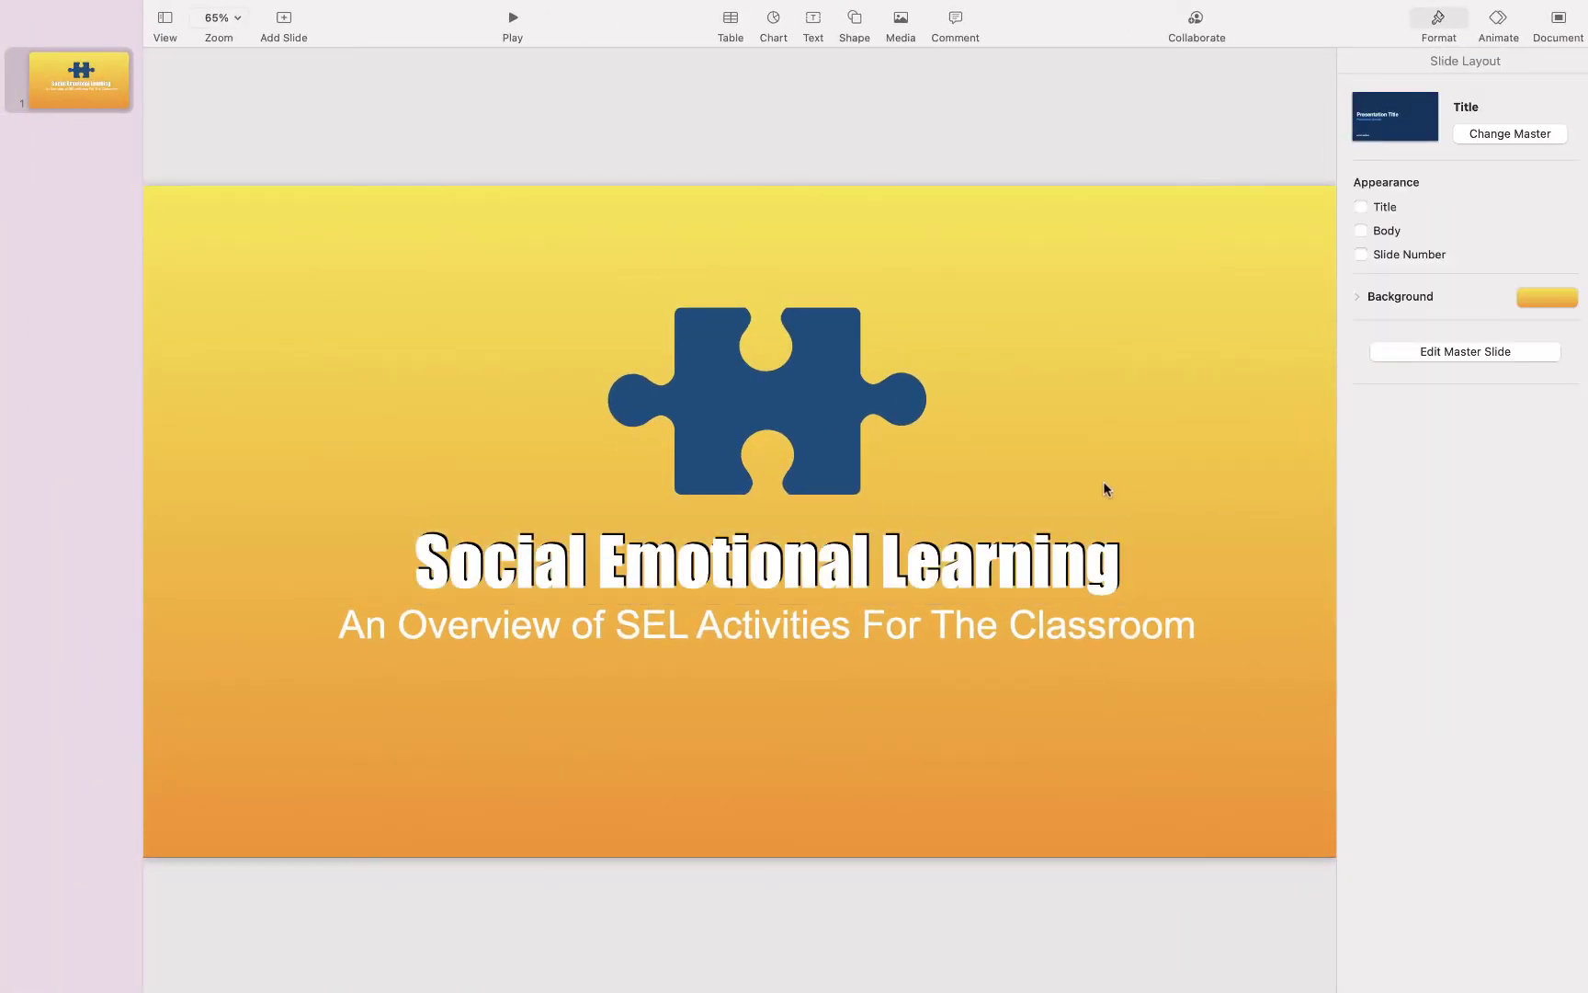
left_click(968, 552)
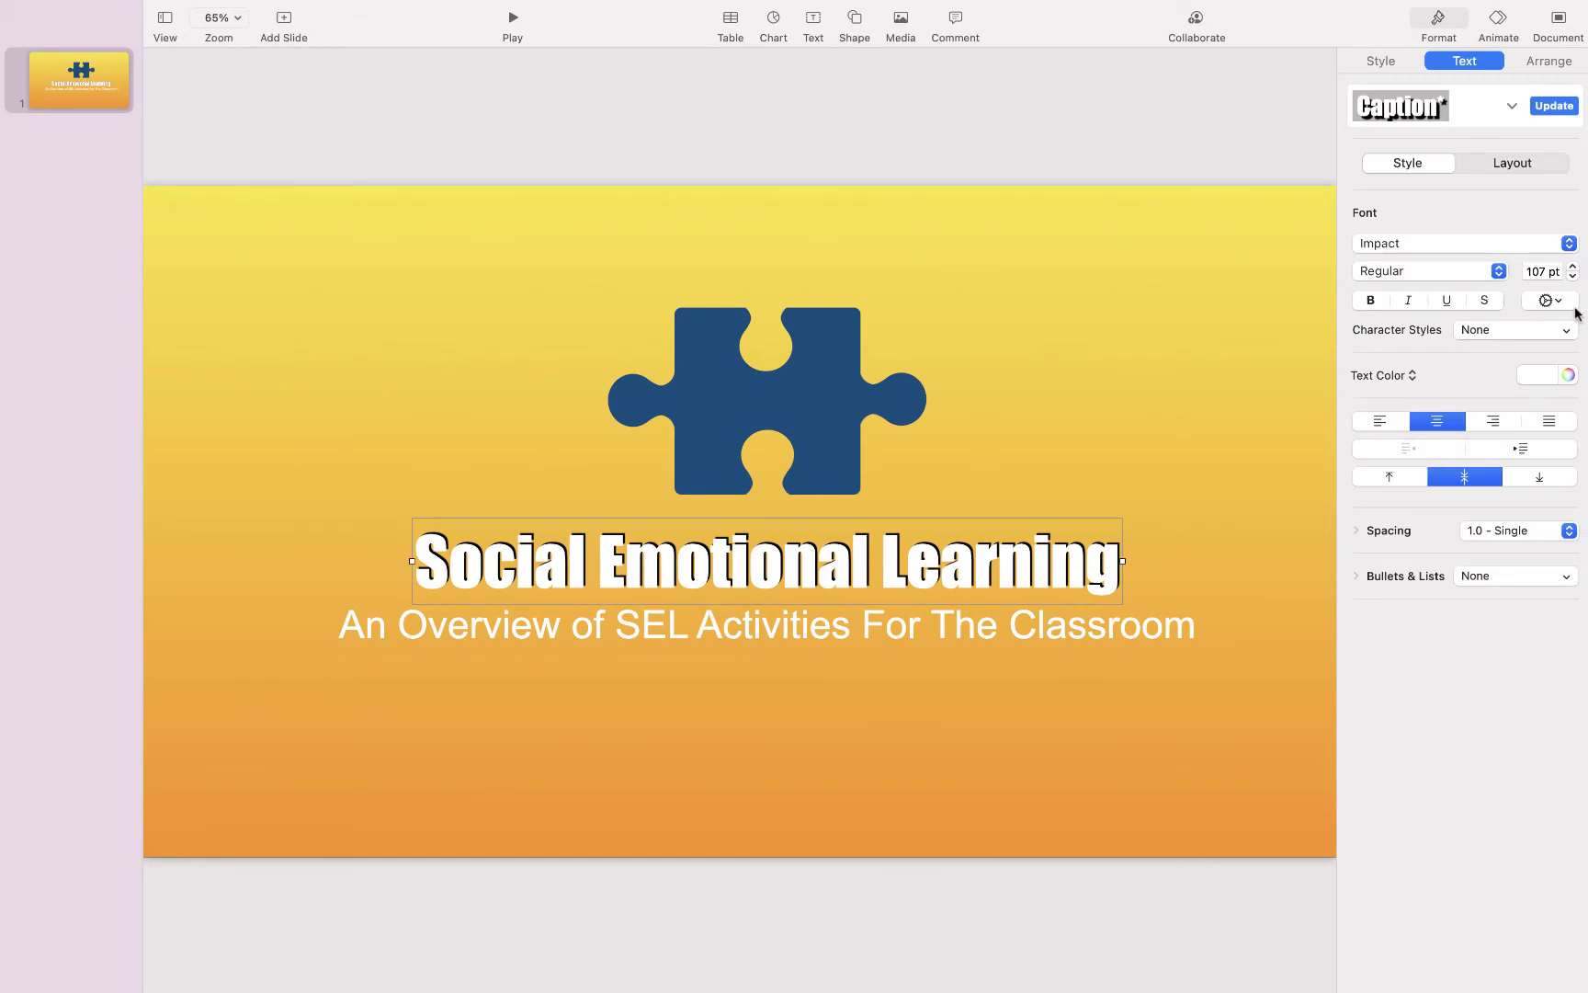
left_click(1551, 302)
left_click(1356, 556)
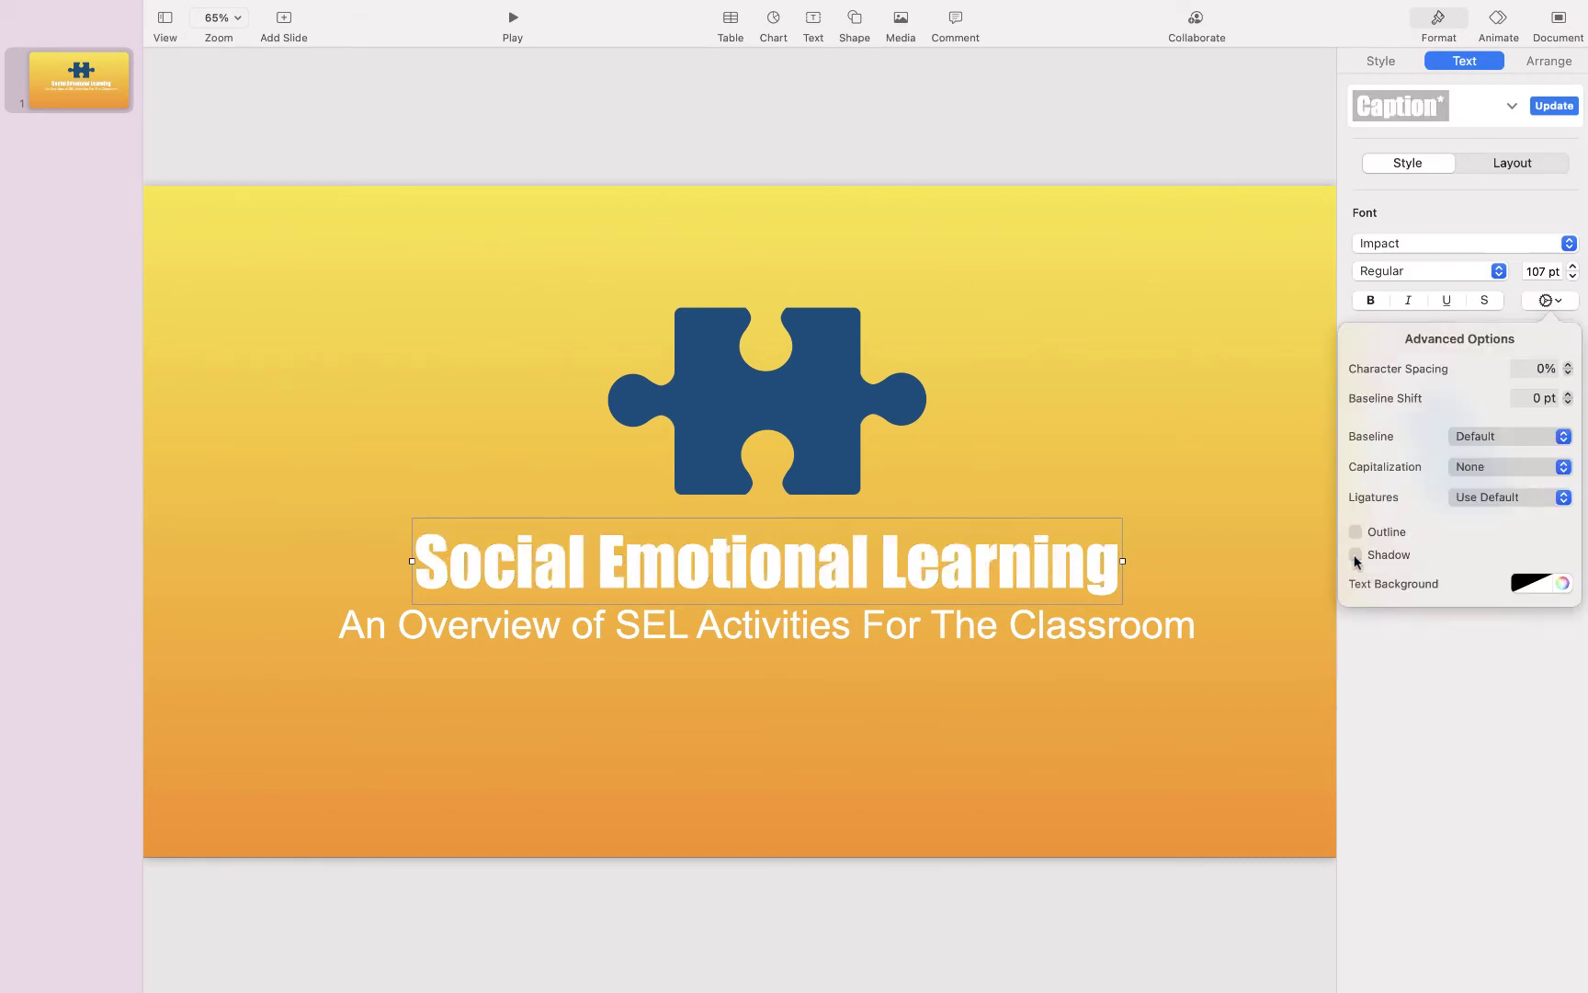
left_click(1355, 554)
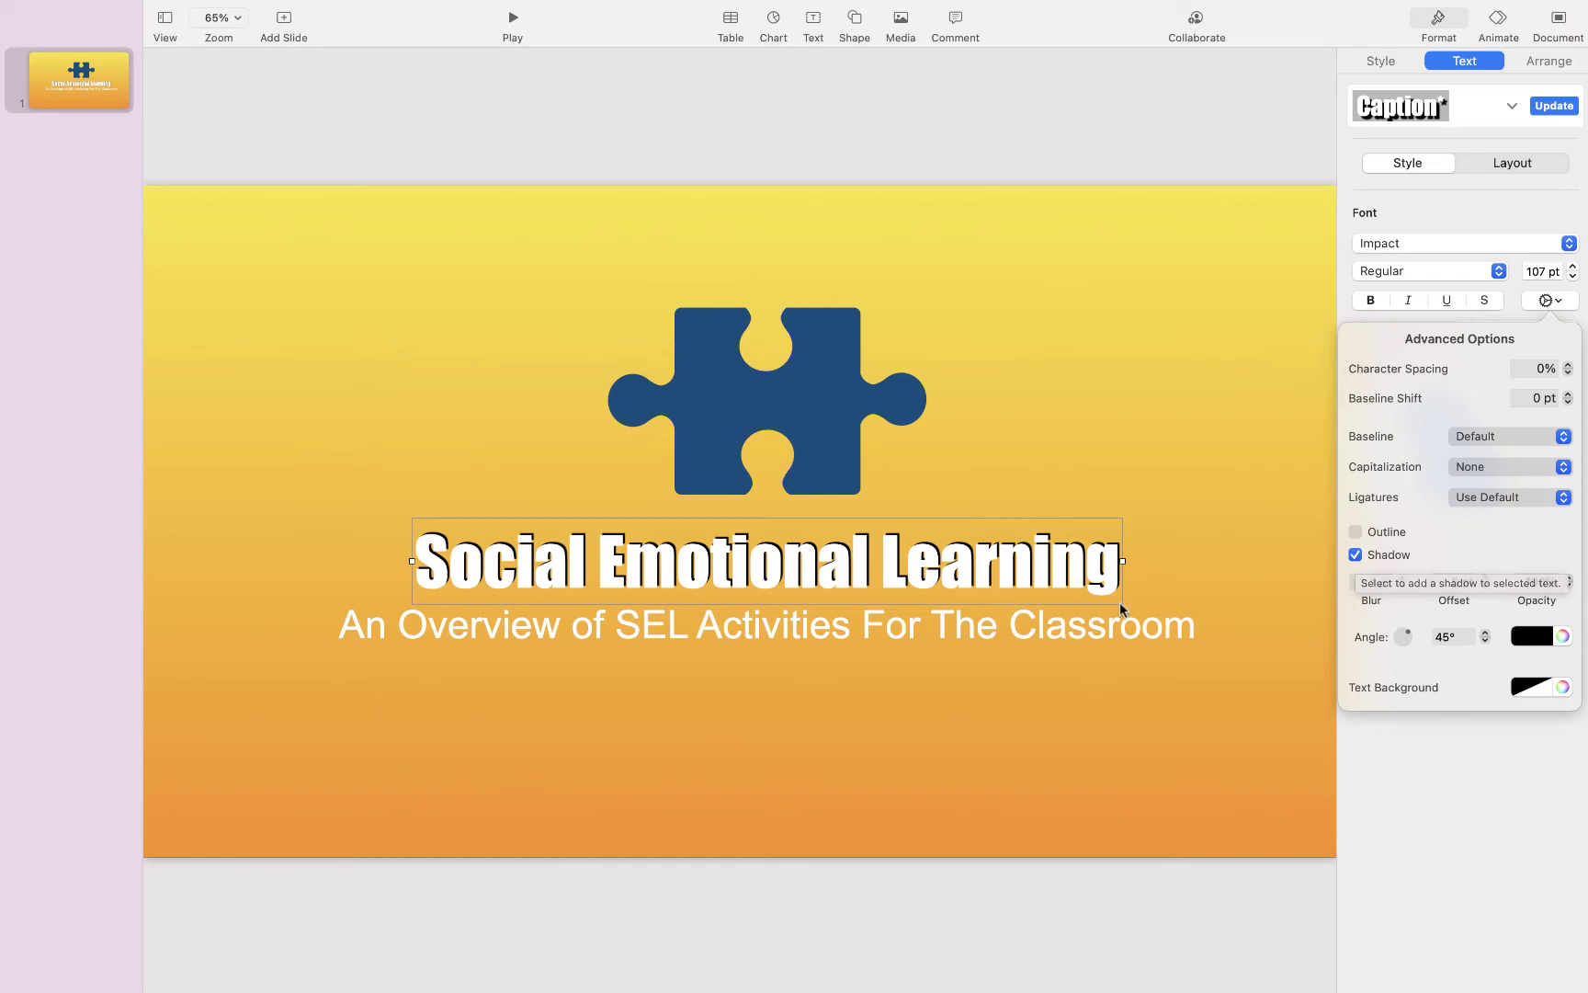
Step: Try a new shadow angle and 11 pt offset, then reset the shadow to default settings
left_click_drag(1408, 638, 1414, 662)
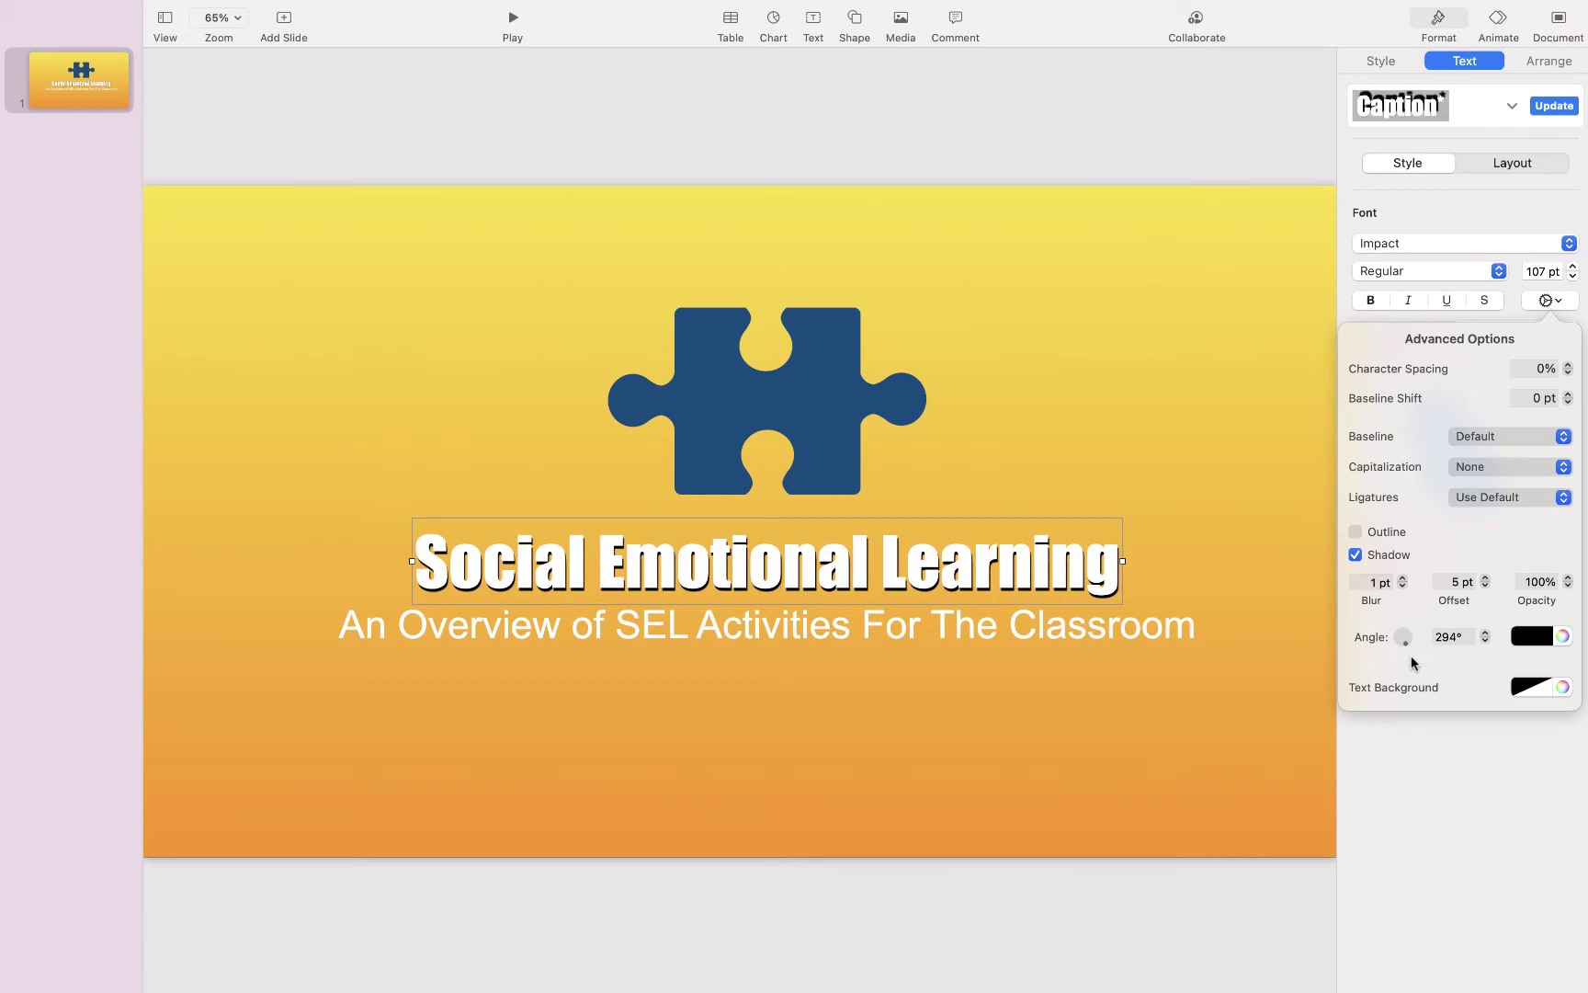
left_click(1486, 577)
left_click(1487, 577)
left_click(1486, 577)
left_click(1486, 577)
left_click(1486, 577)
left_click(1487, 577)
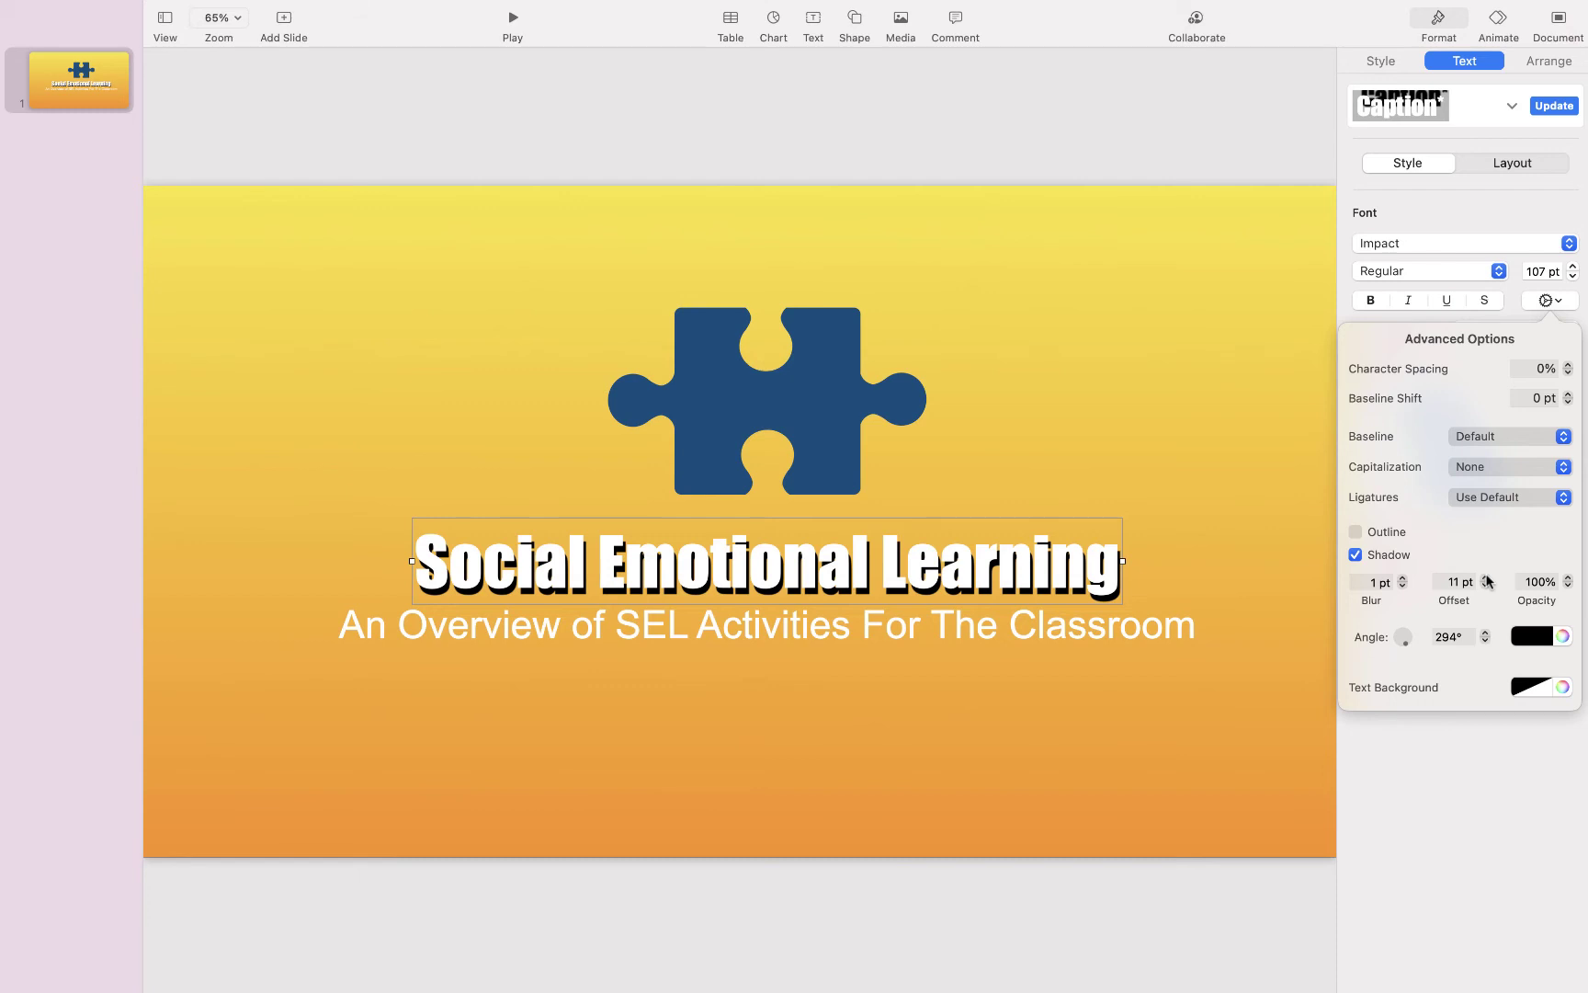
left_click(1356, 555)
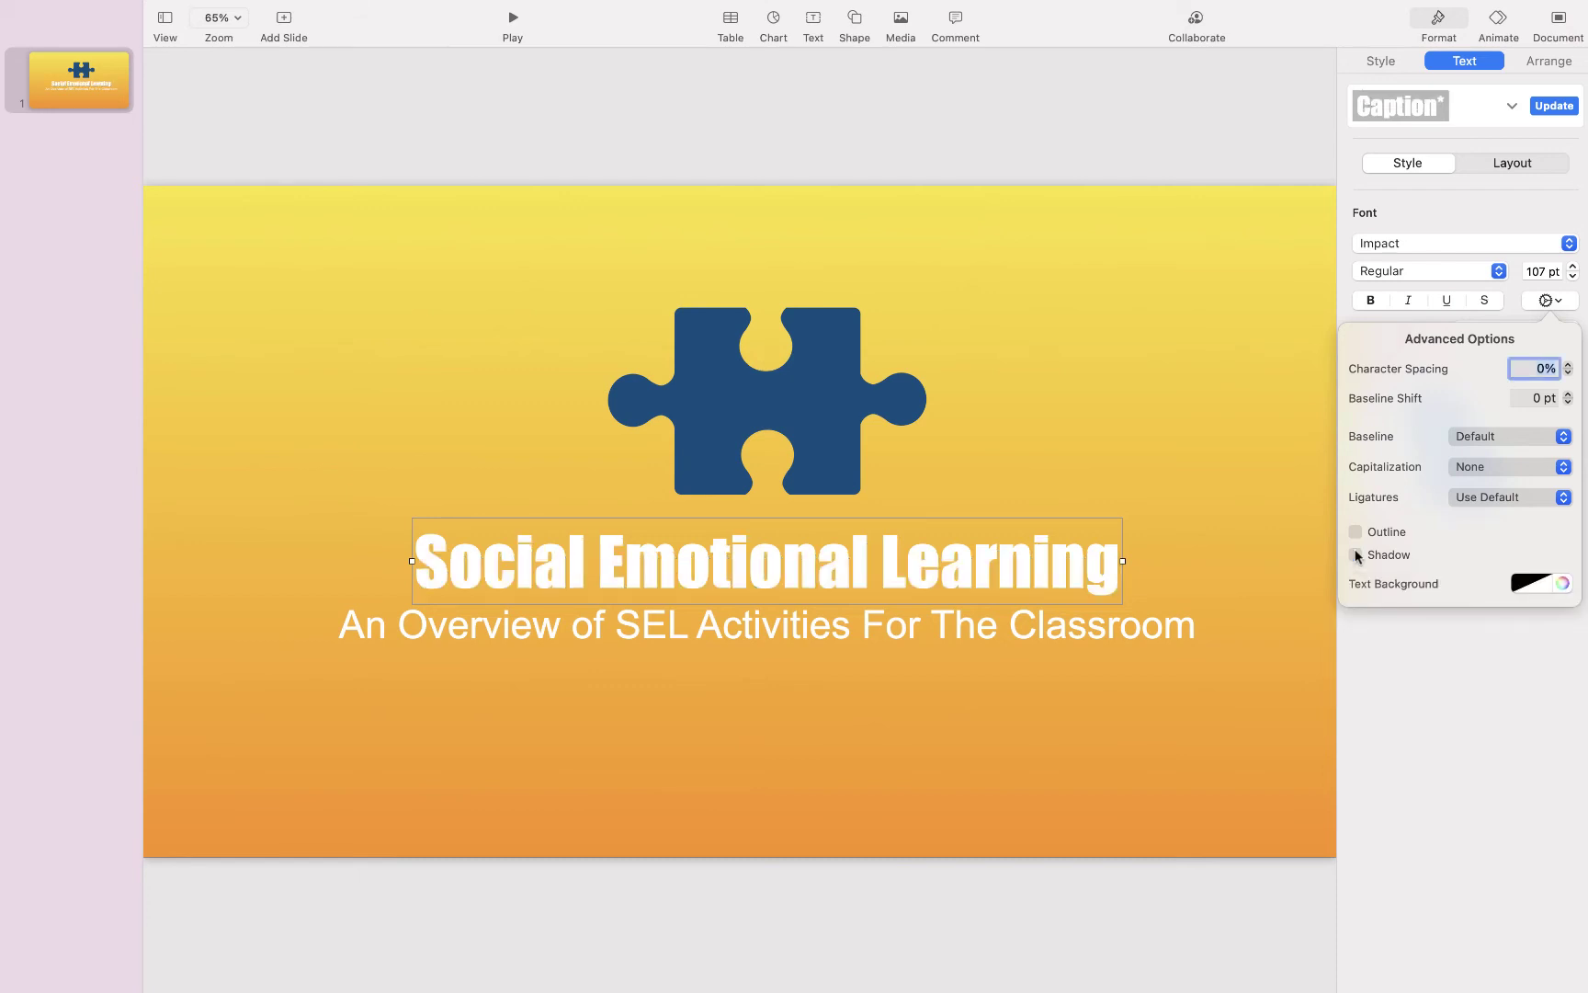
left_click(1356, 555)
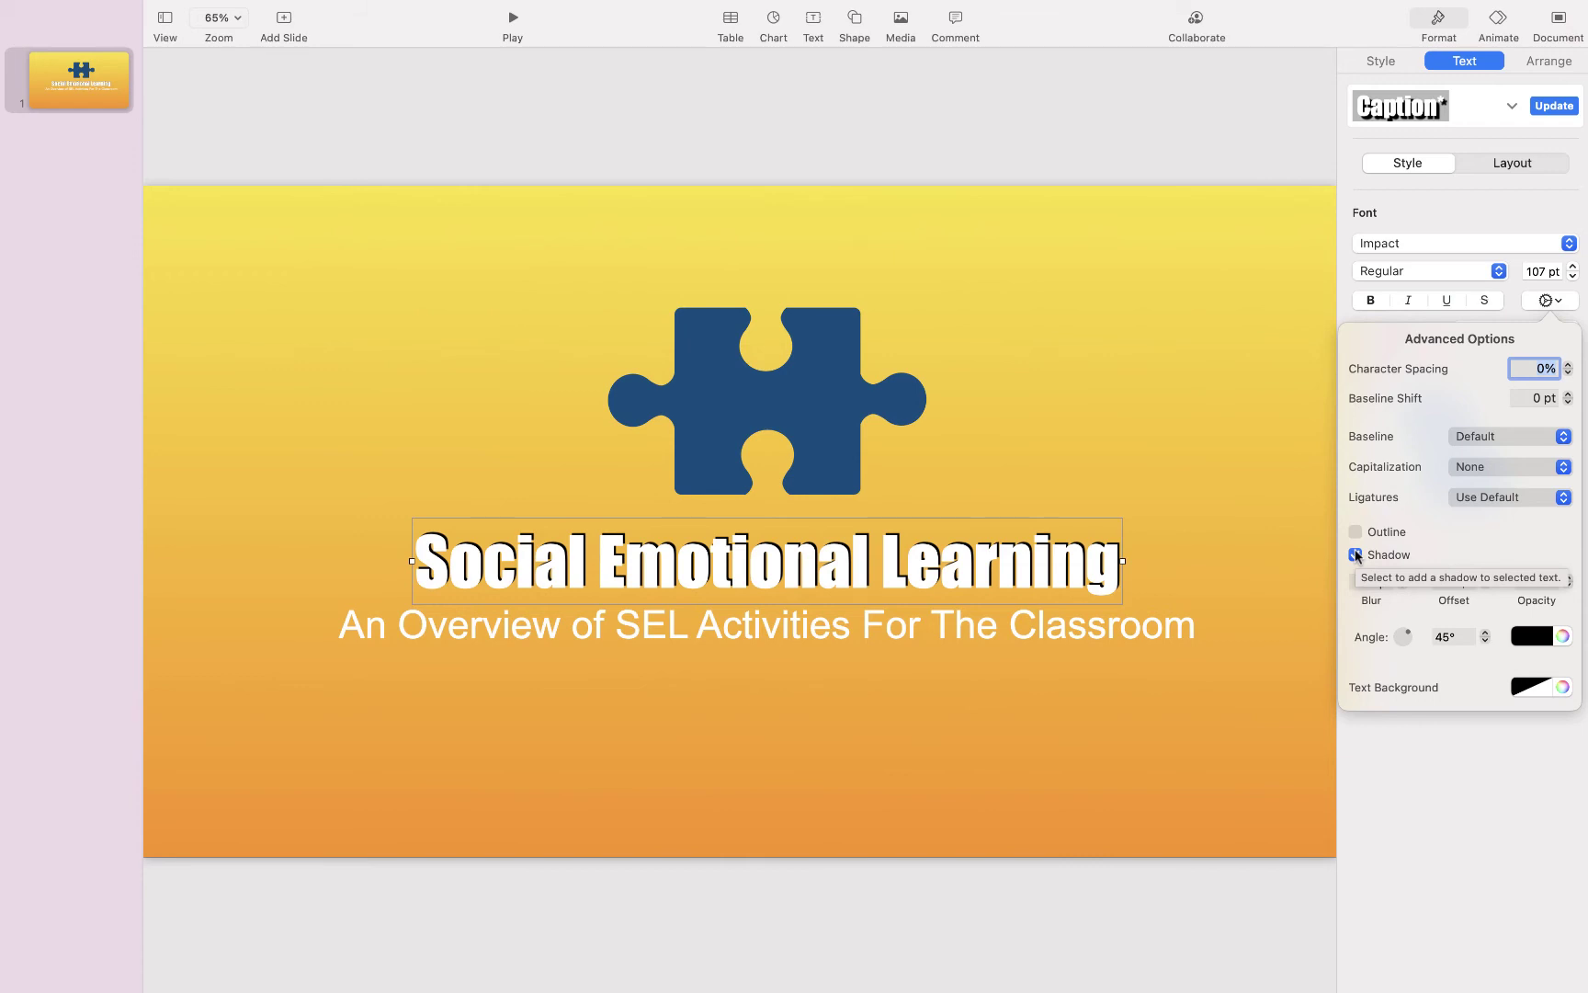
Step: Give the Arial subtitle a thin 1 pt black outline
left_click(540, 633)
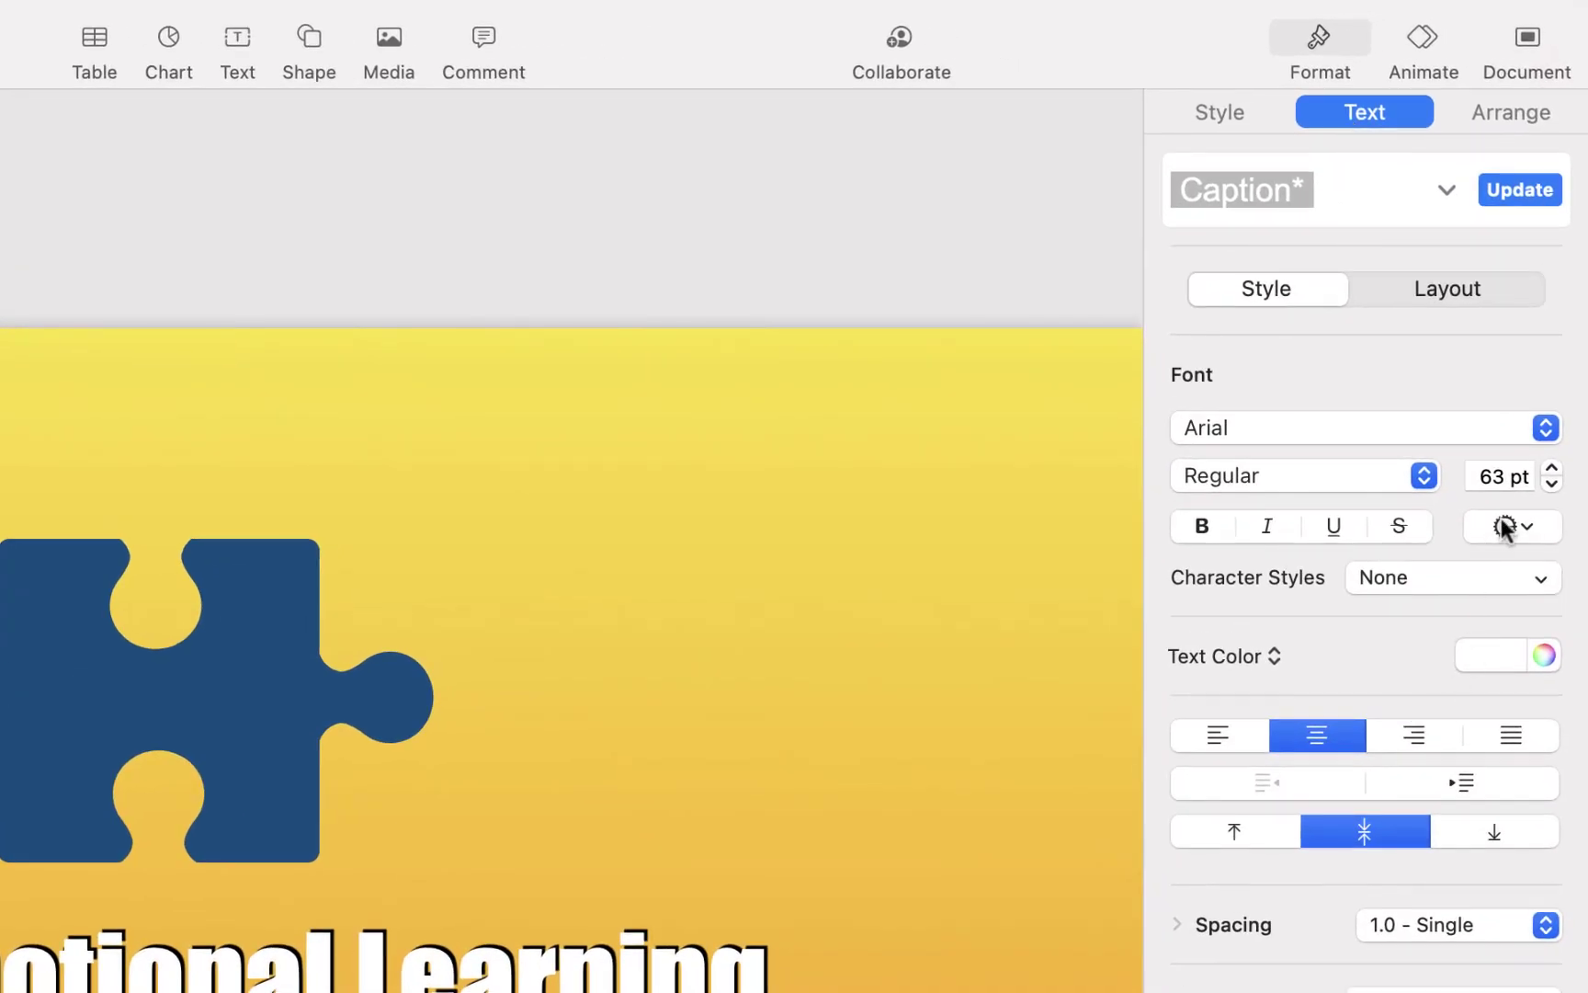
left_click(1505, 527)
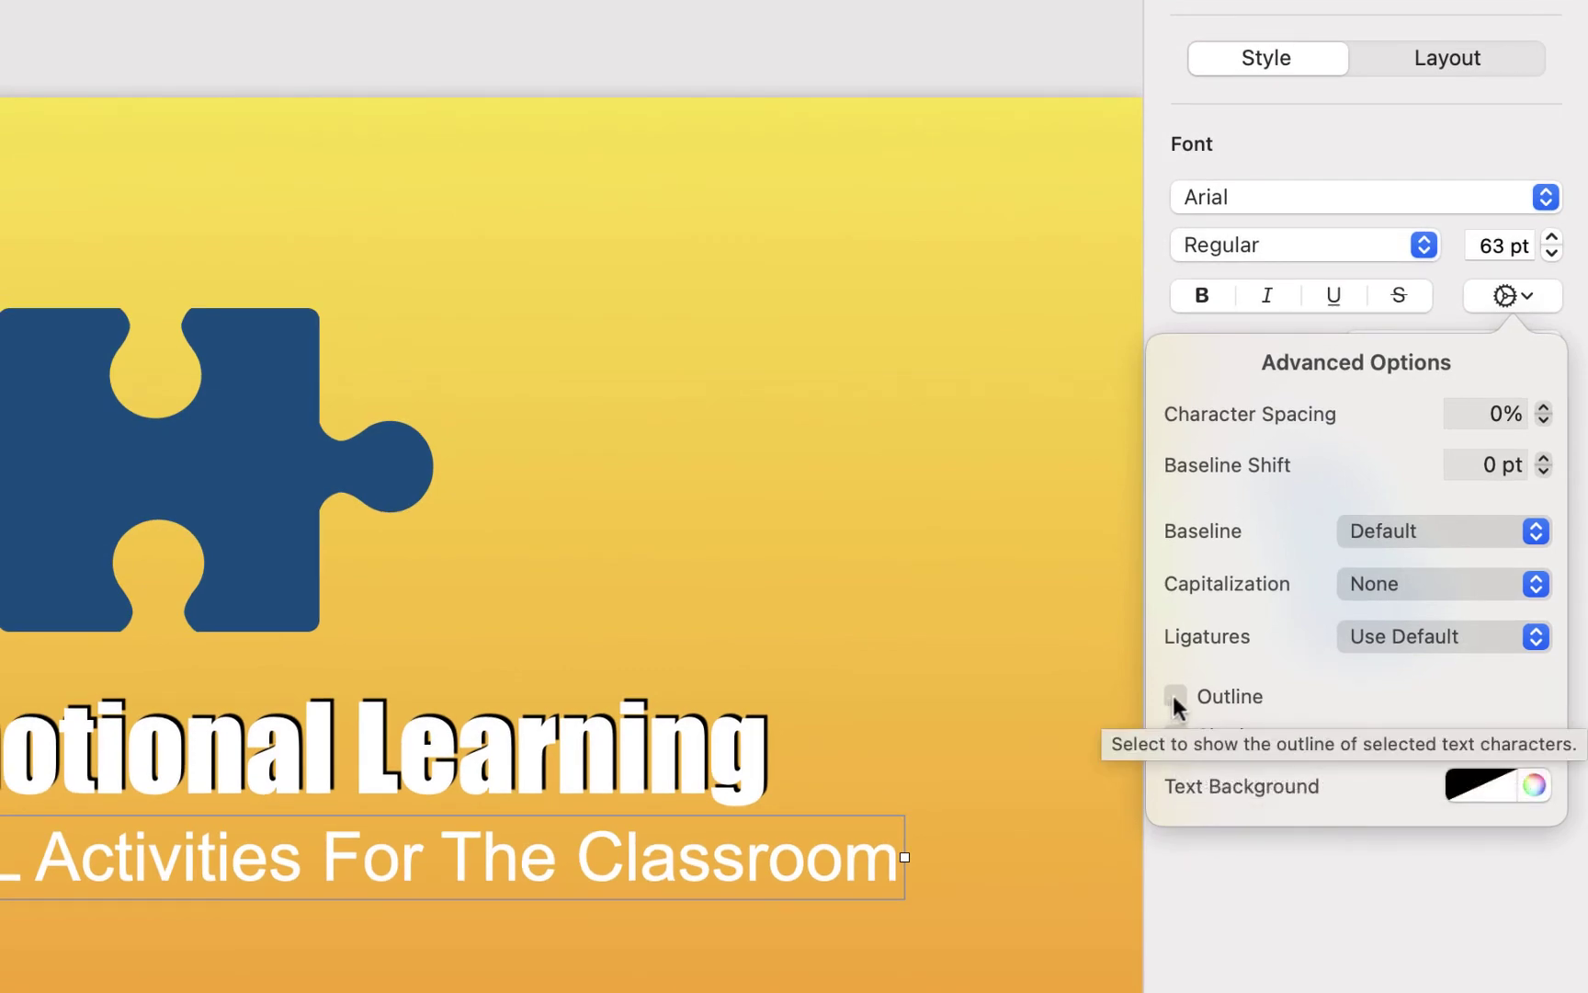
left_click(1175, 696)
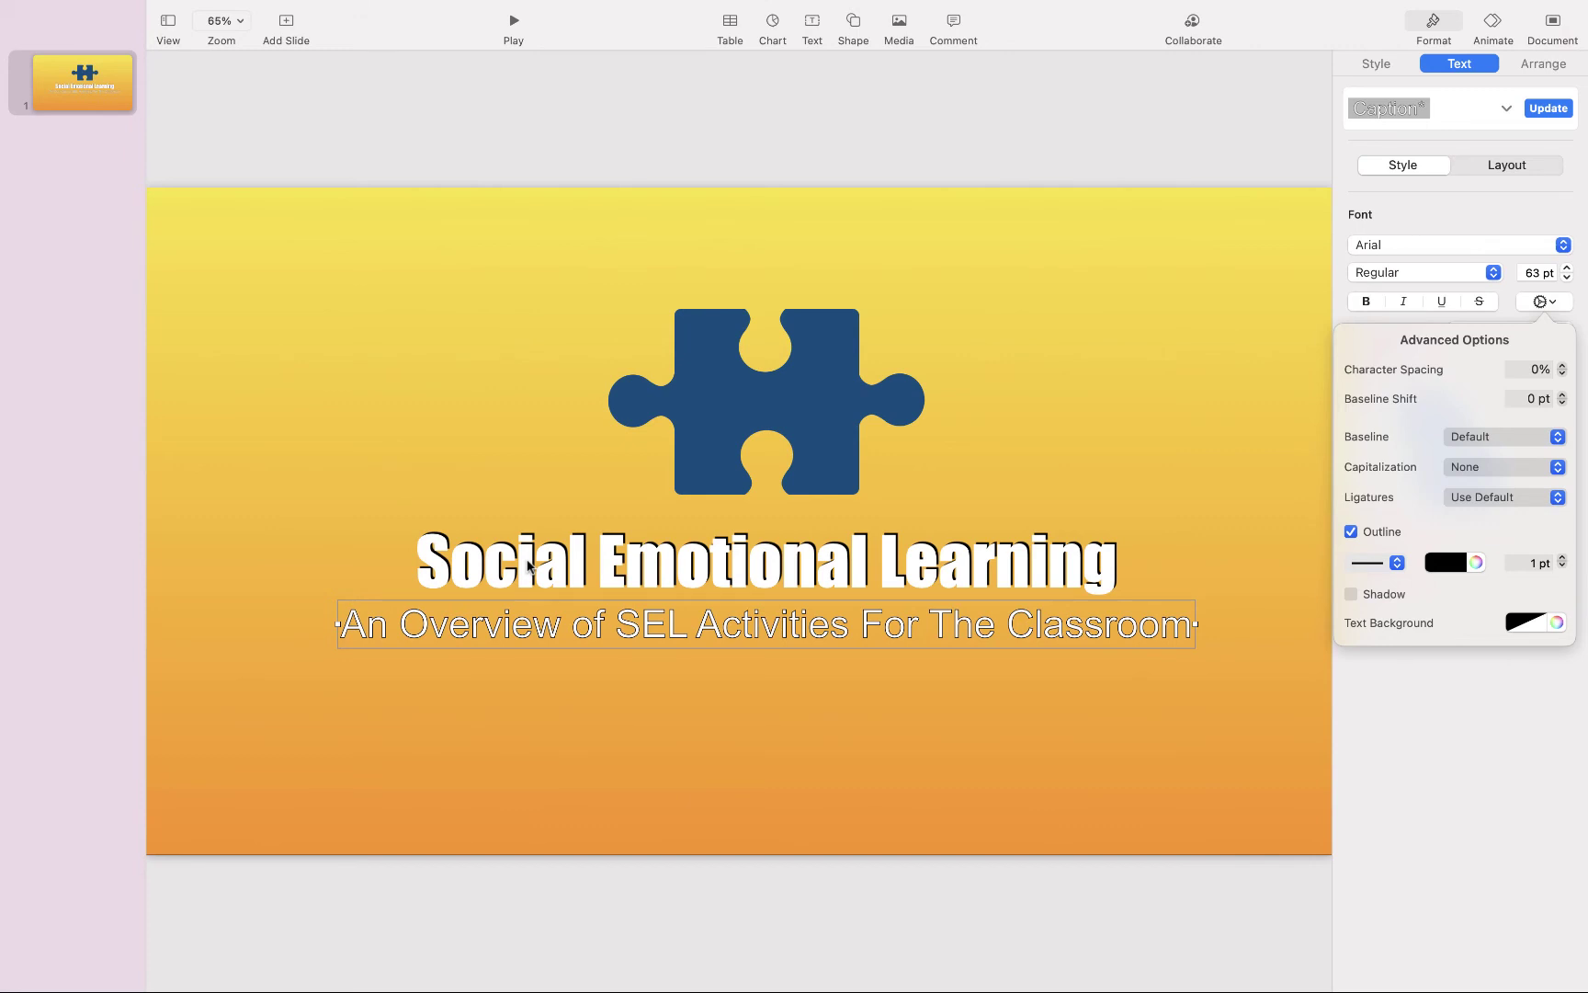
Step: Vary the subtitle's outline width between 5 pt and 0.5 pt, settling on 1 pt
left_click(372, 752)
left_click(418, 642)
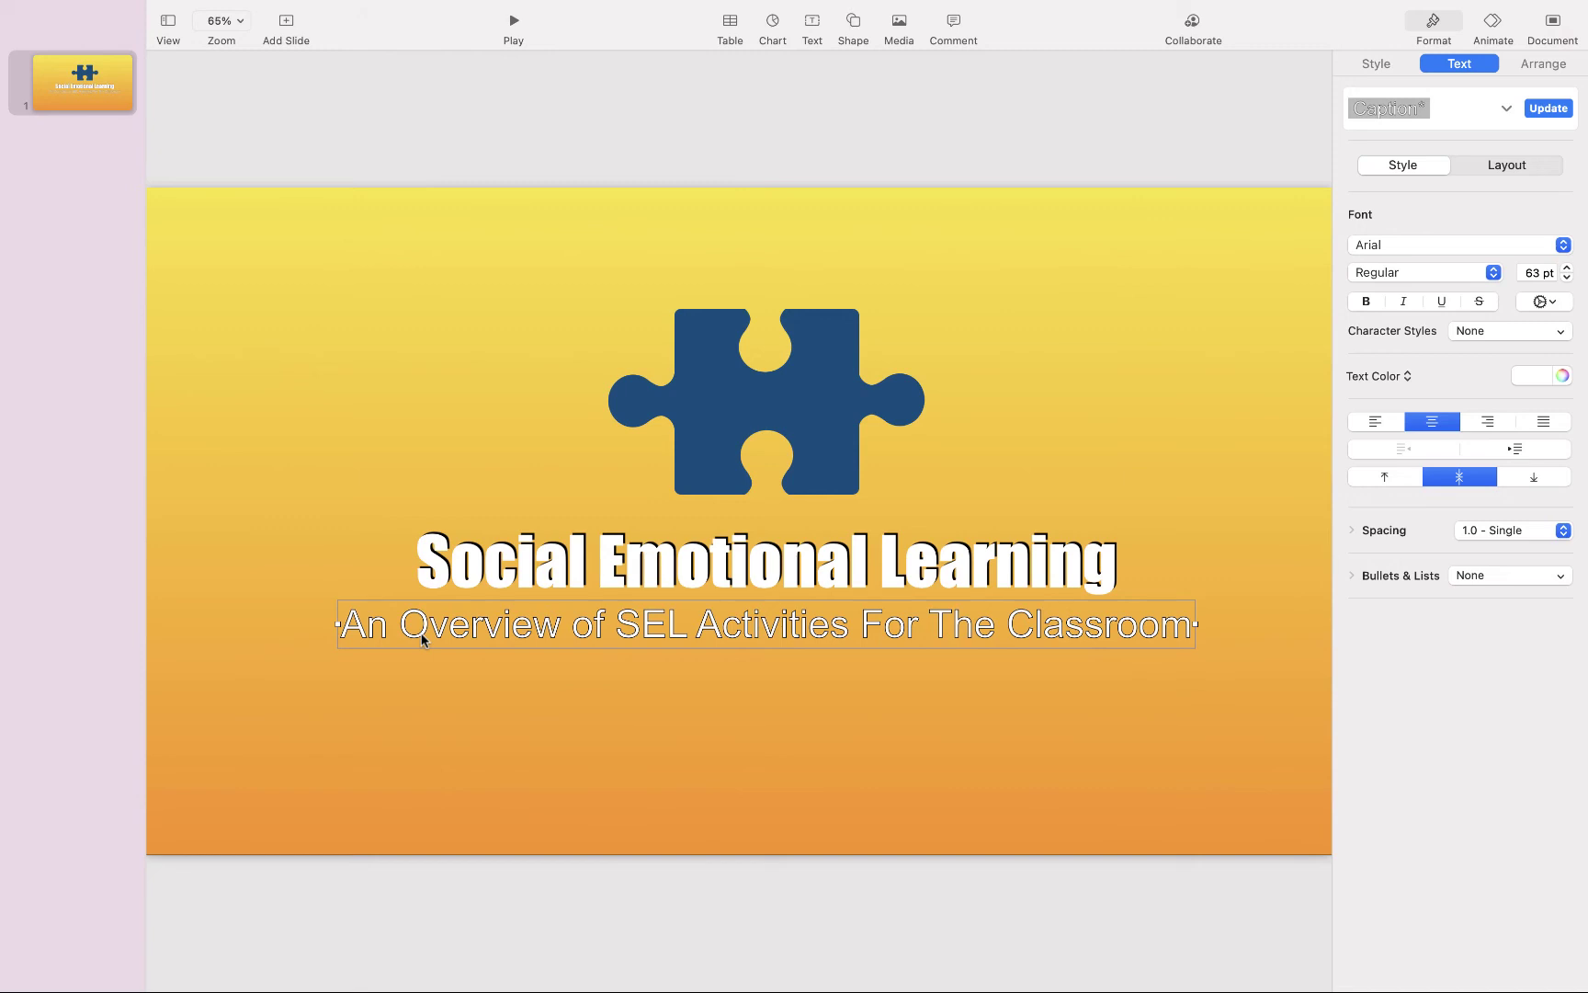
left_click(1547, 302)
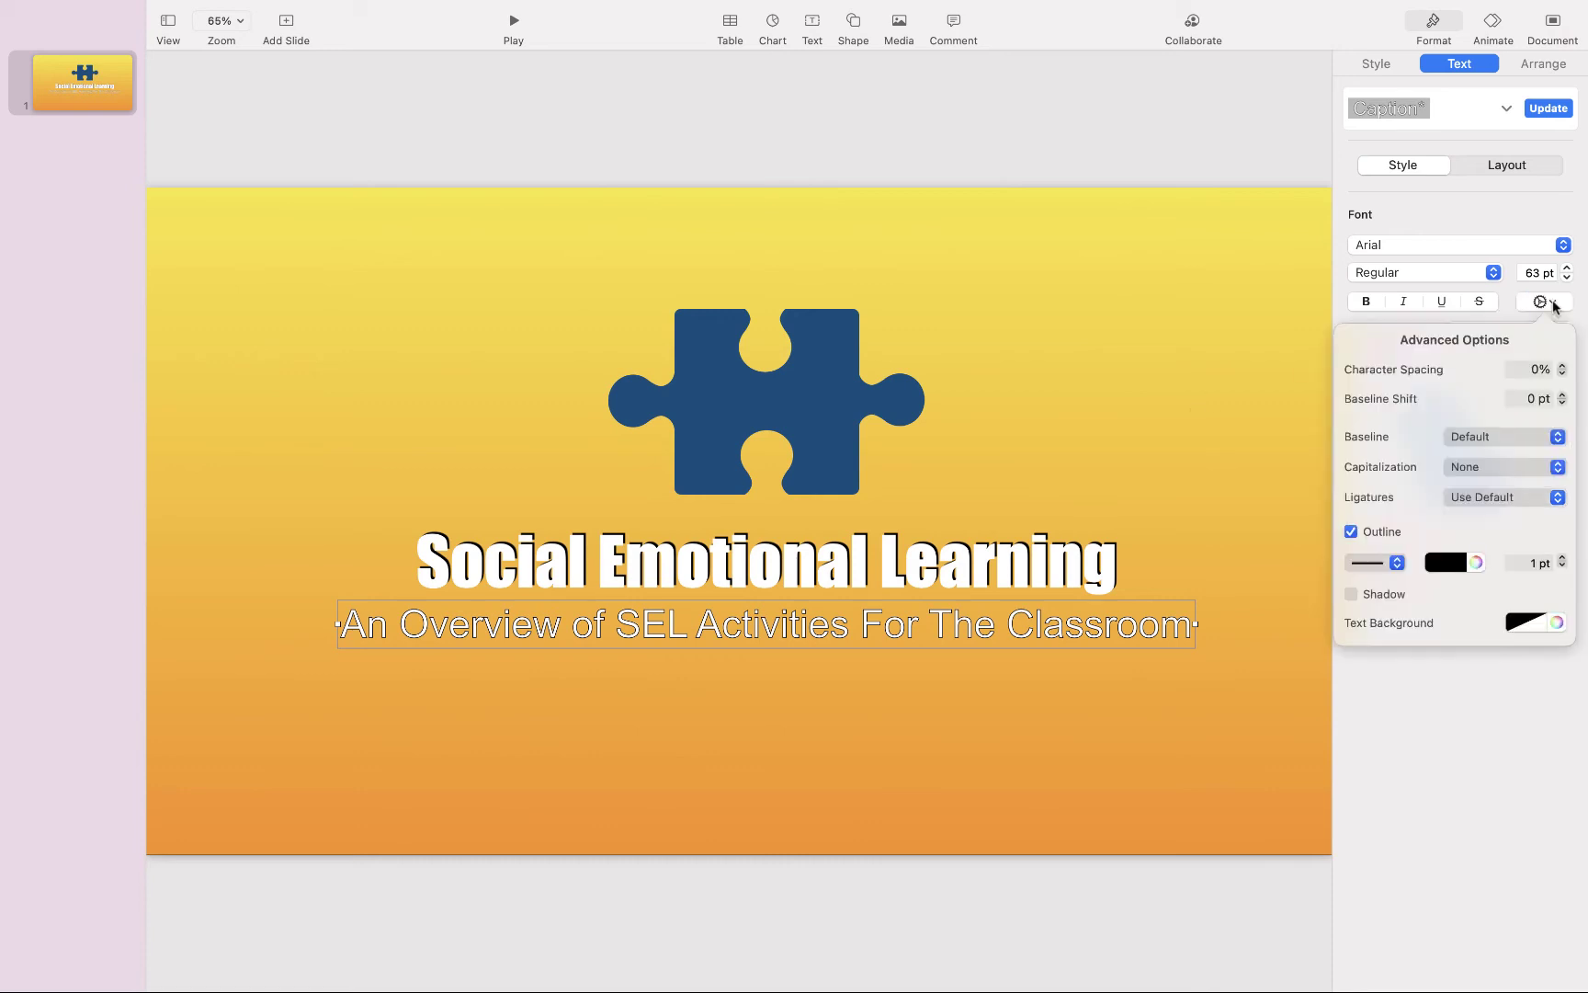
left_click(1562, 558)
left_click(1562, 558)
left_click(1562, 558)
left_click(1561, 558)
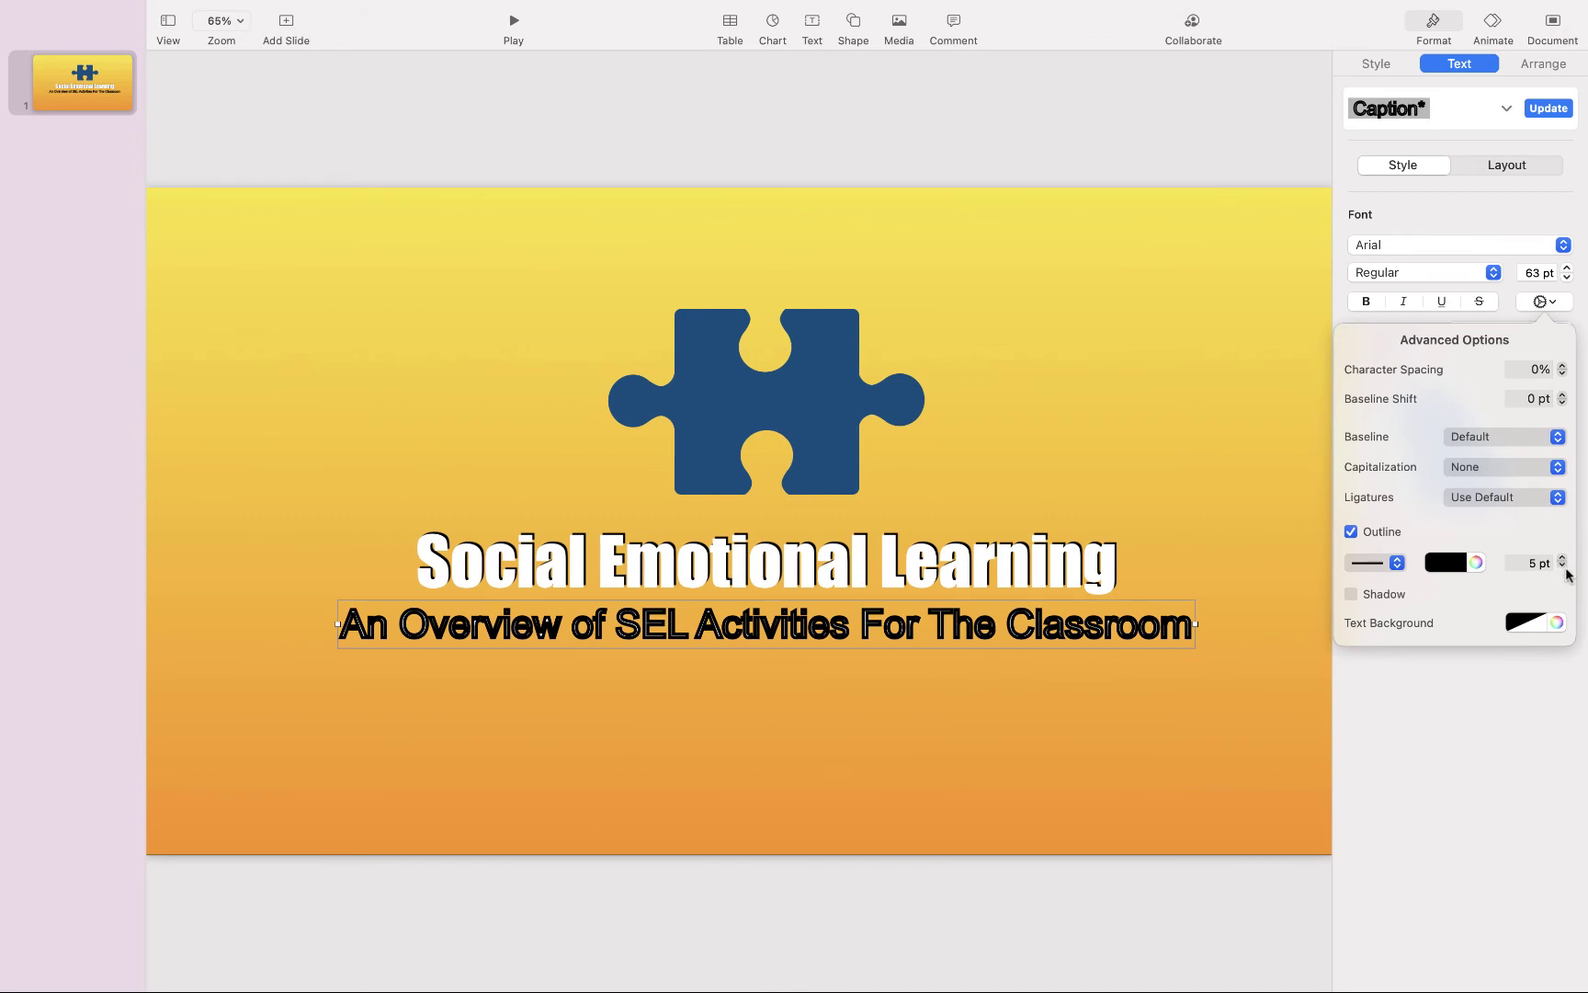
left_click(1562, 567)
left_click(1562, 567)
left_click(1562, 568)
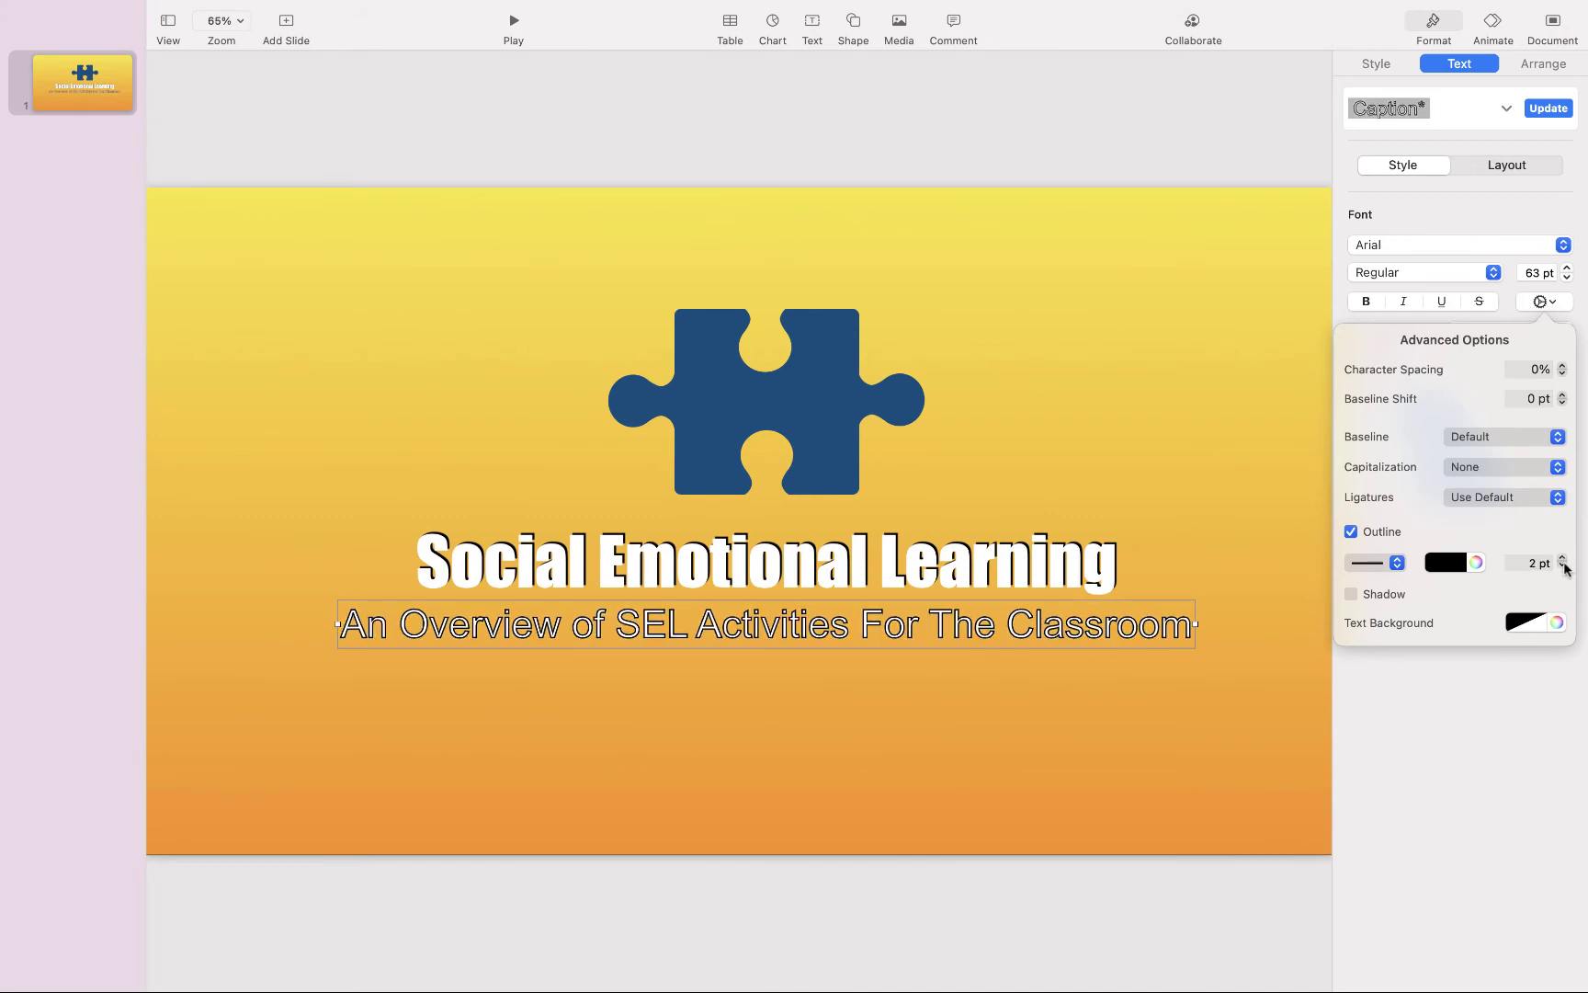
left_click(1561, 567)
left_click(1561, 567)
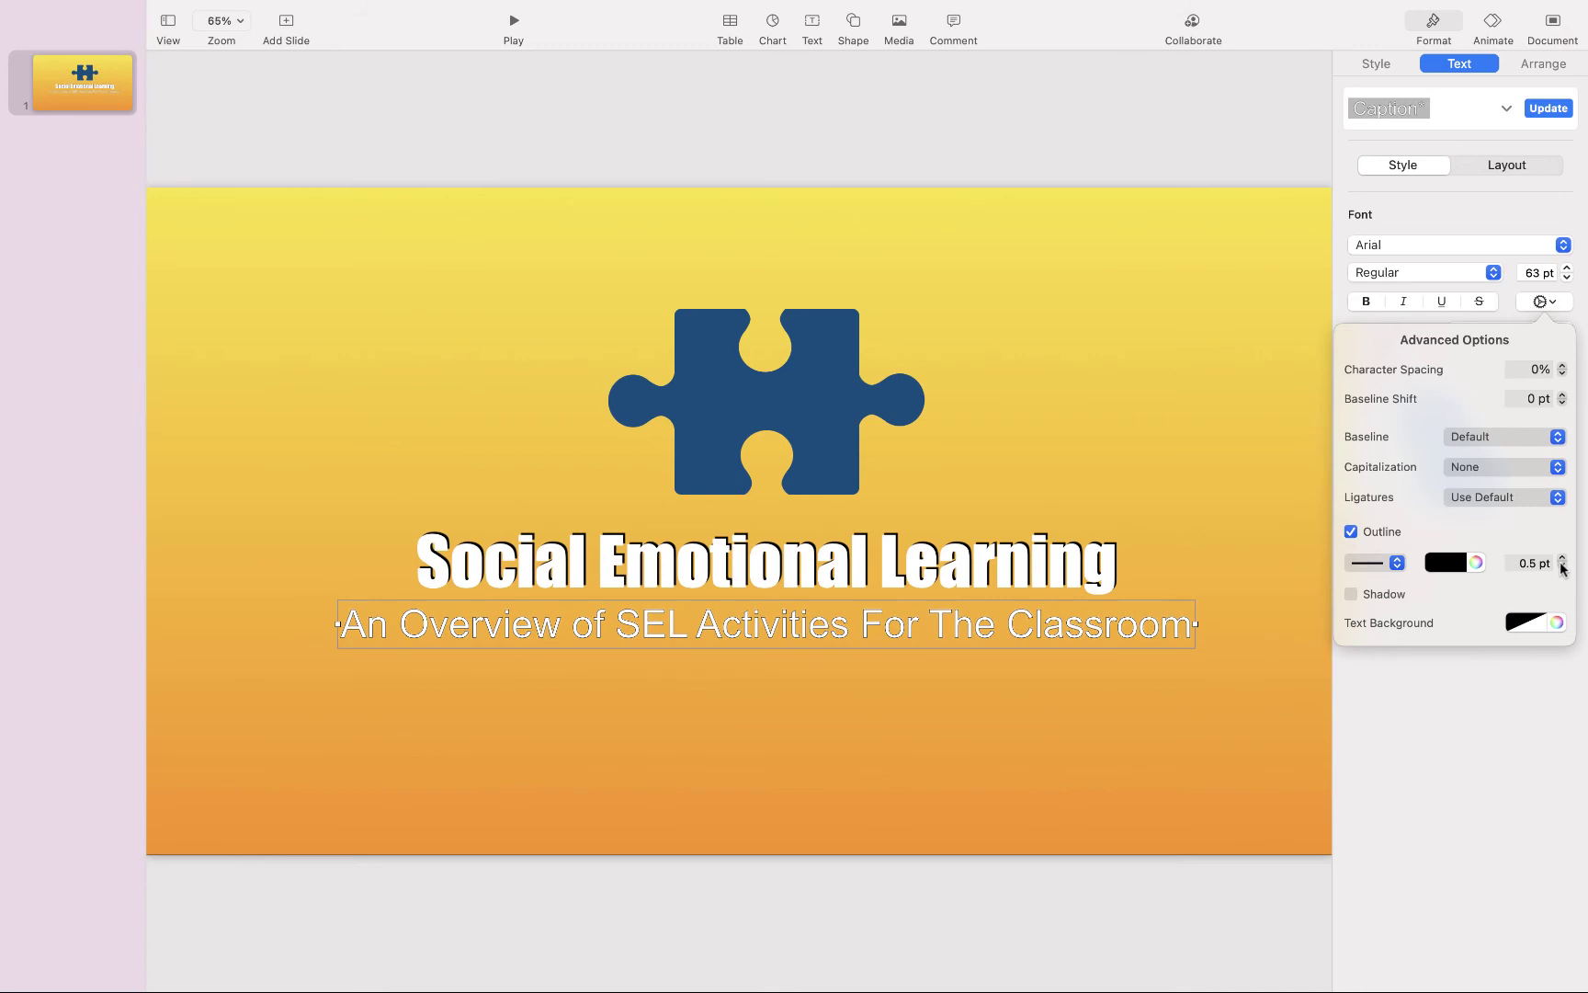
left_click(1563, 558)
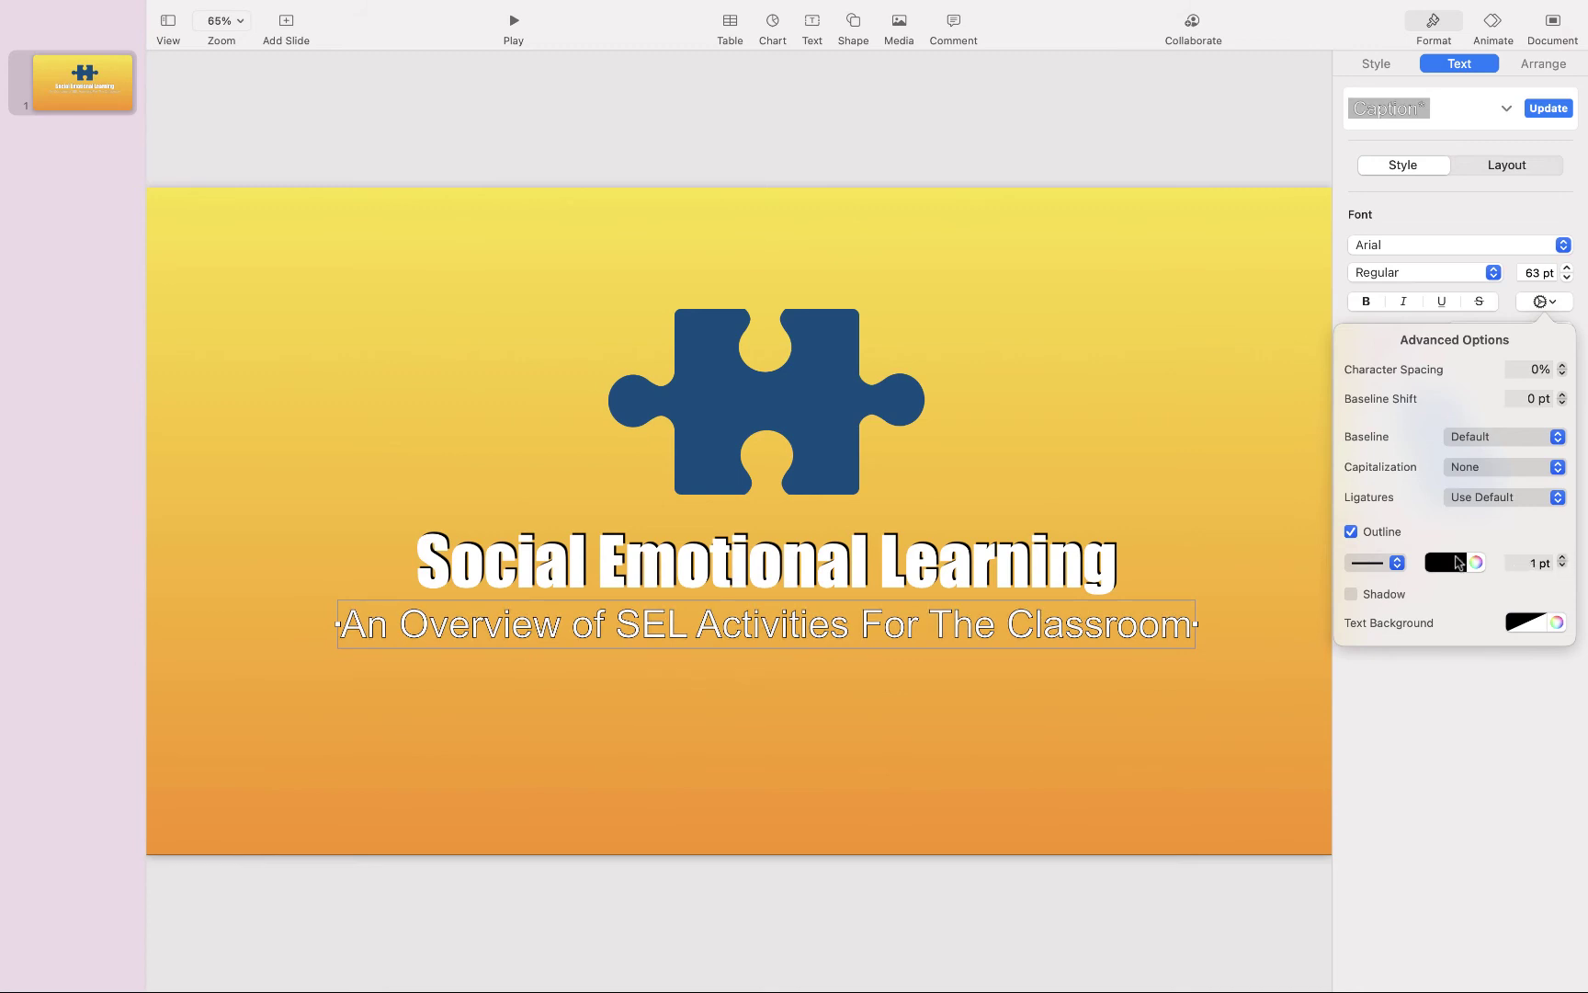
Step: Switch the subtitle's outline off, leaving plain white Arial text
left_click(1352, 531)
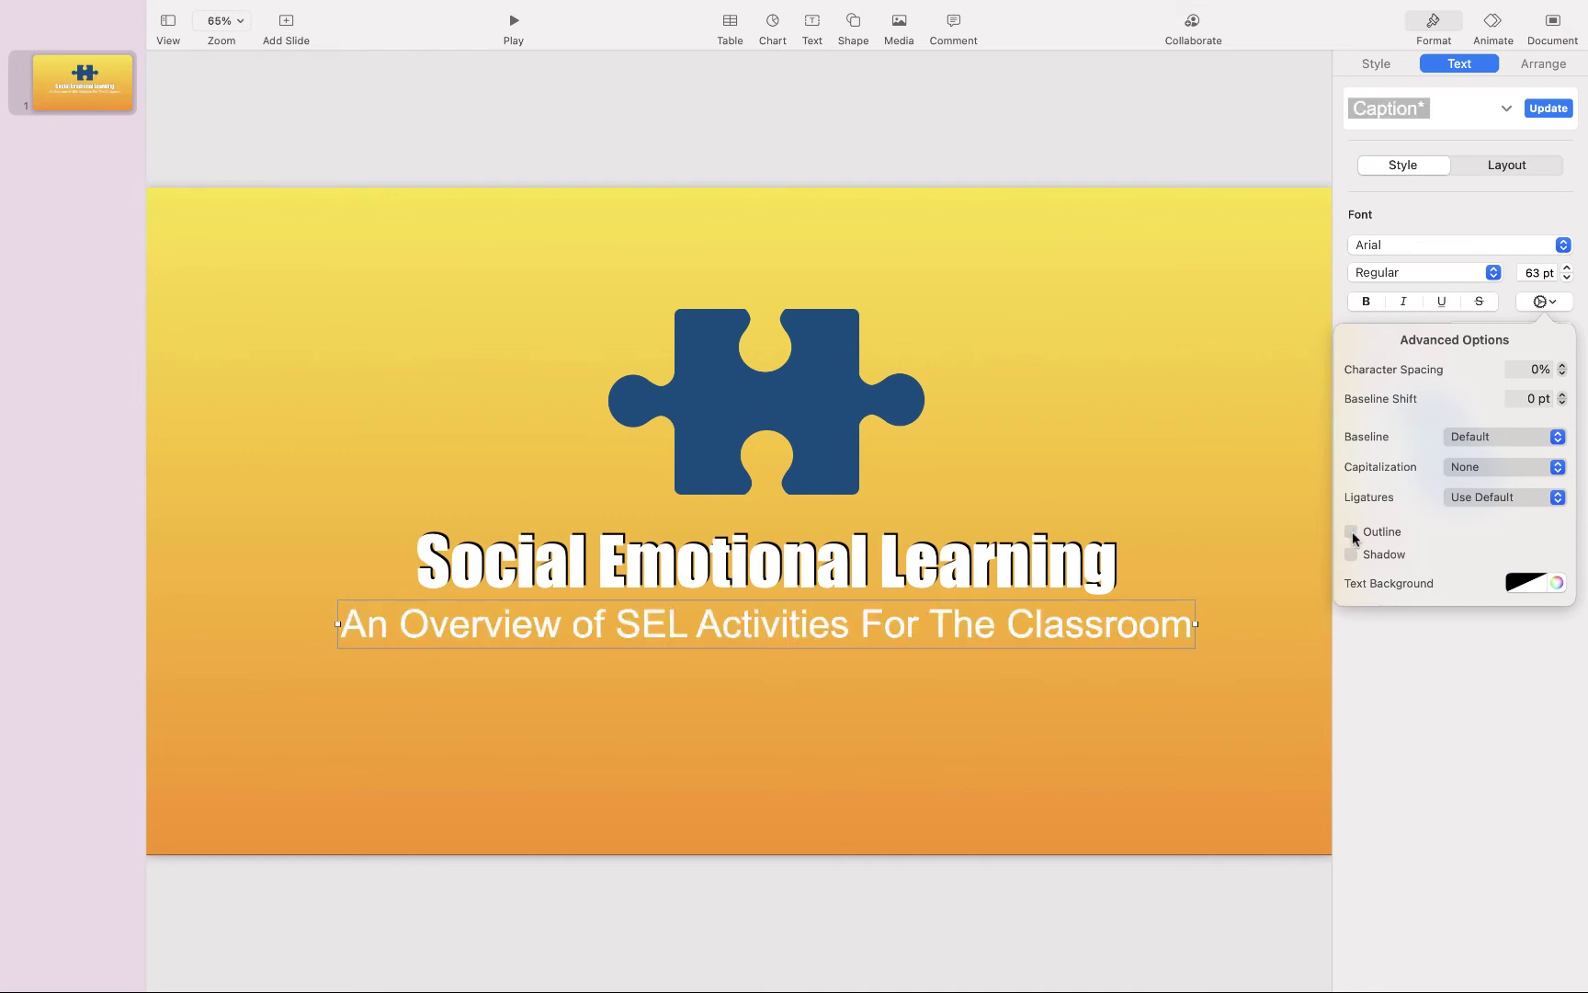
left_click(1352, 531)
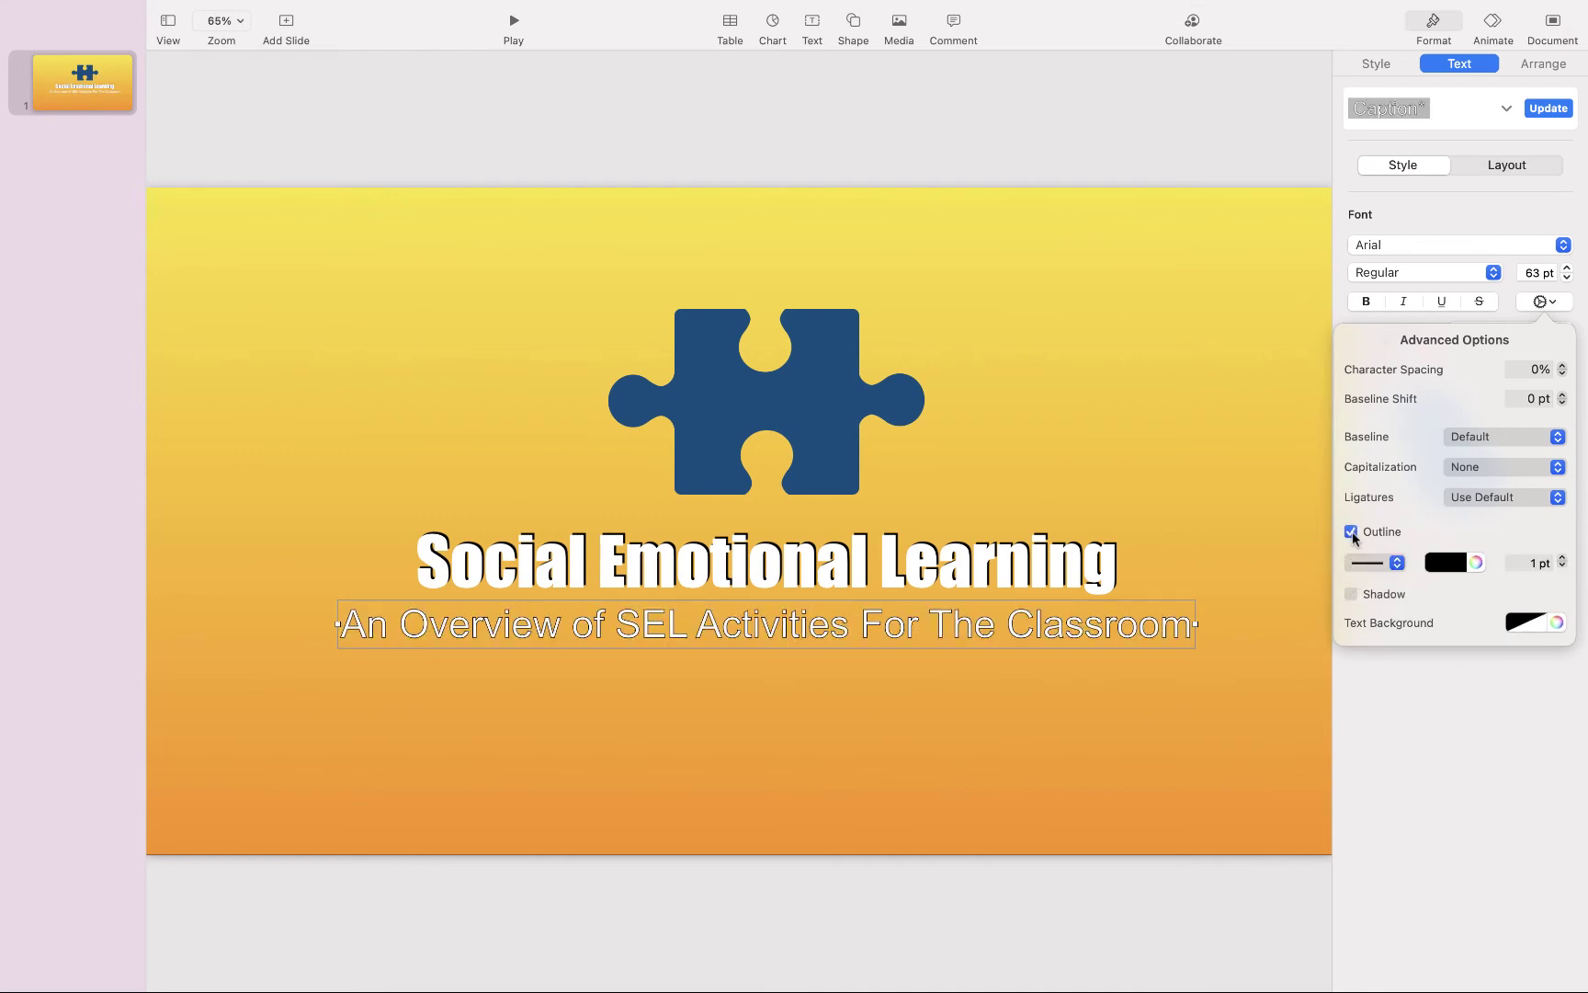
left_click(1351, 531)
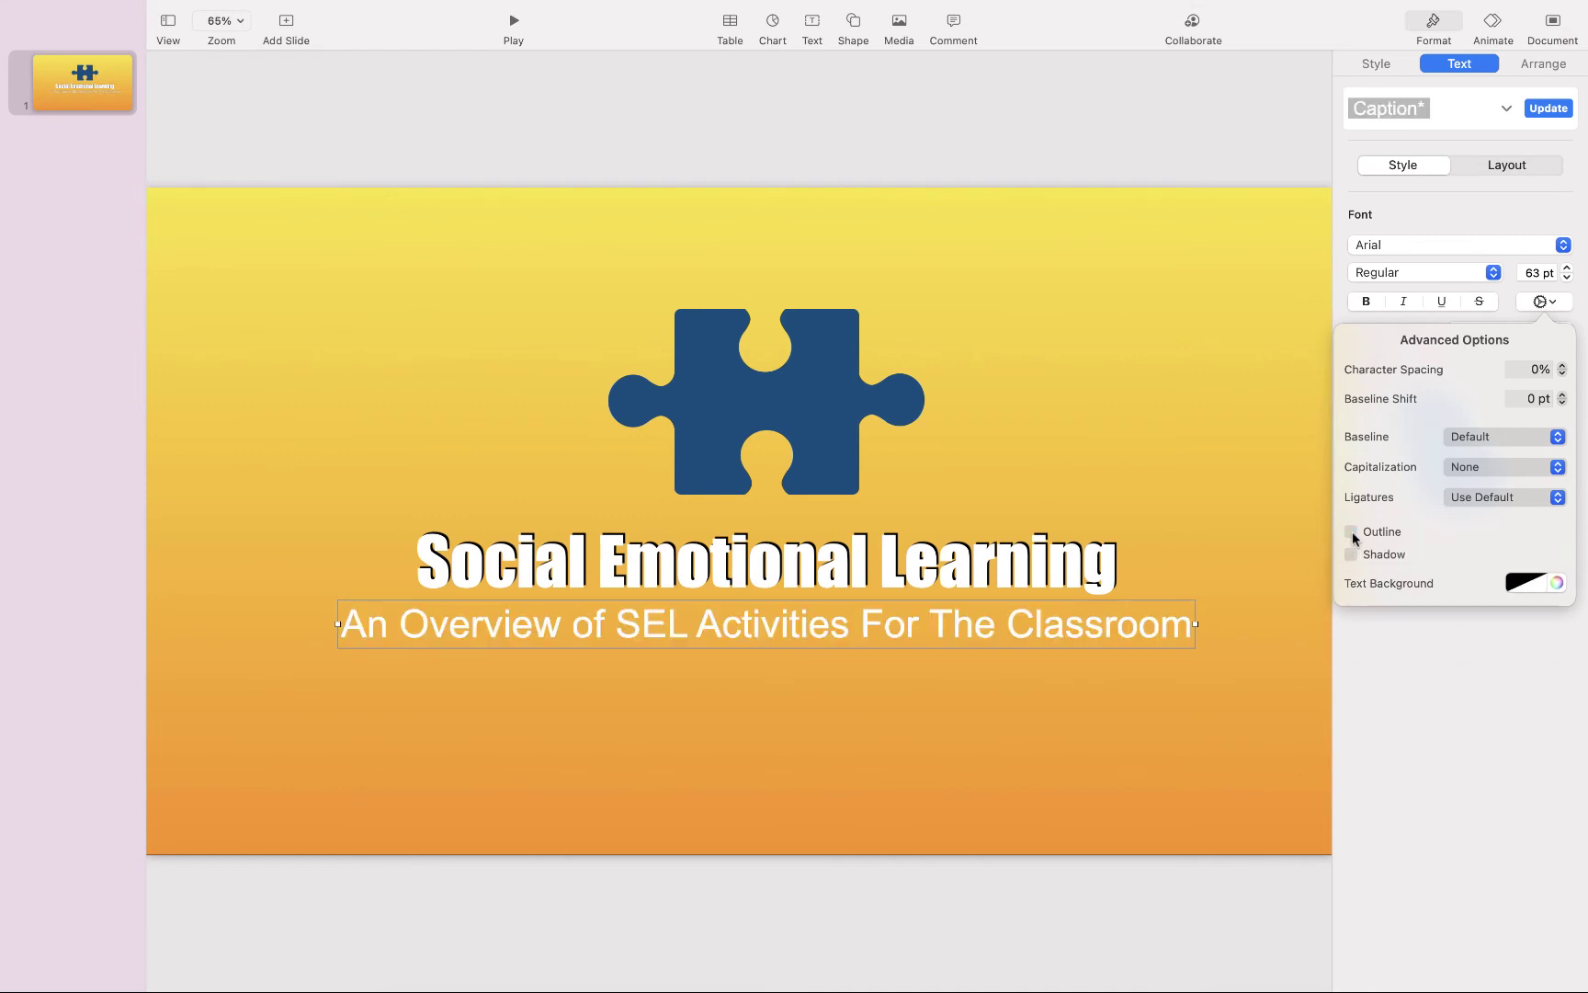
left_click(780, 579)
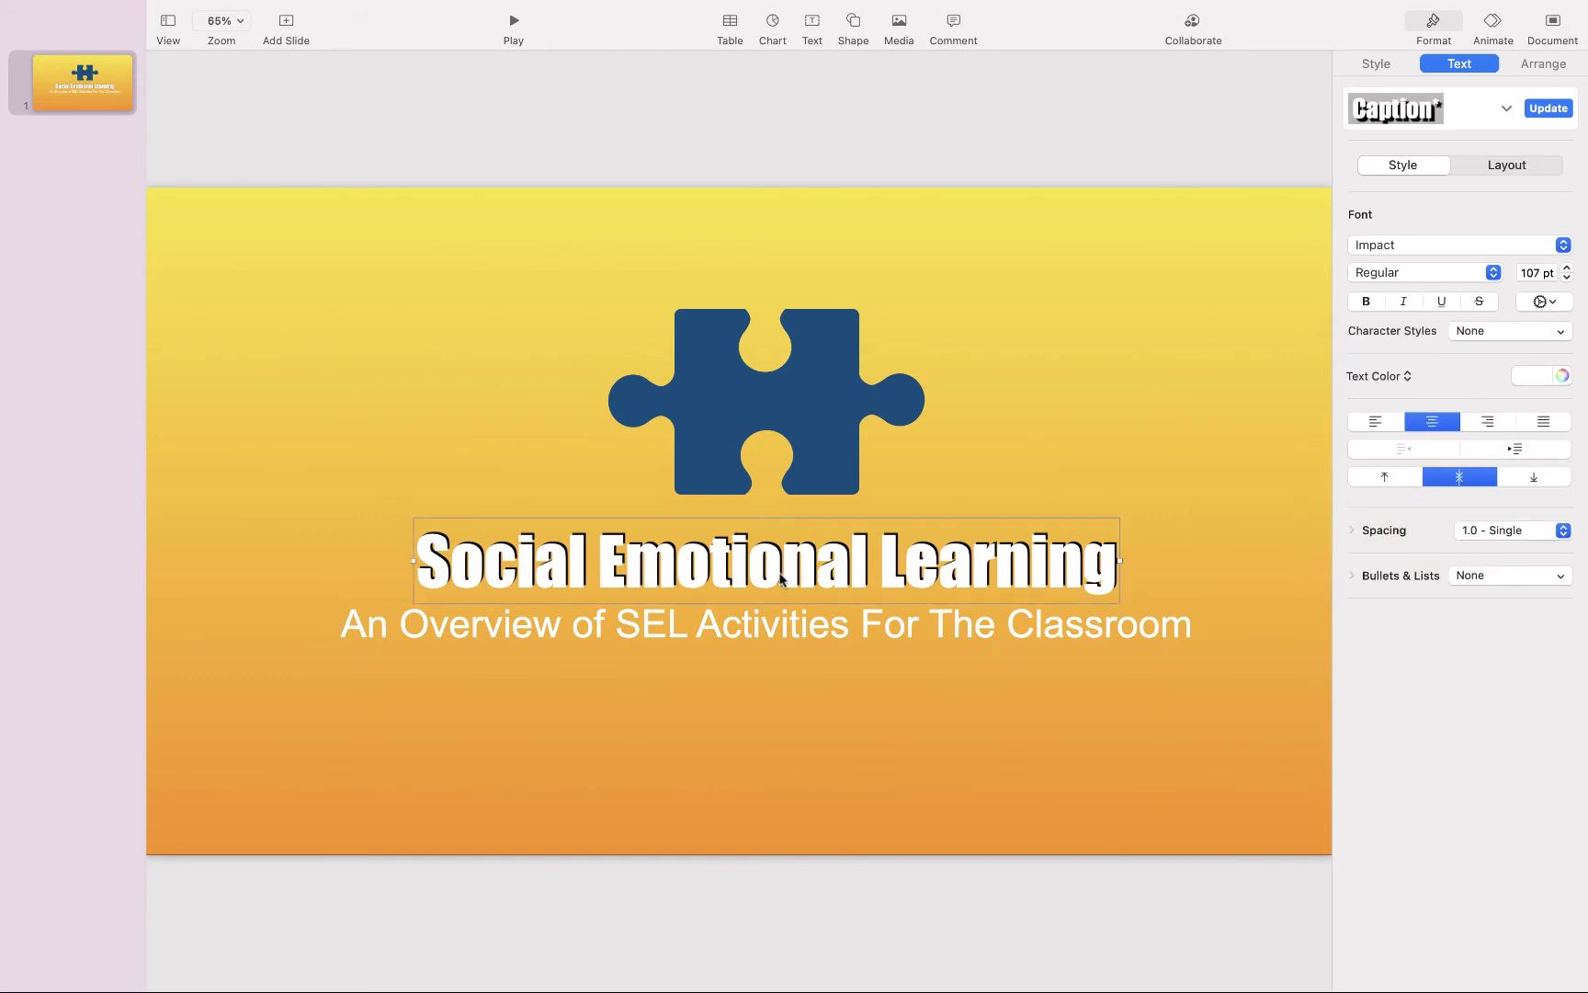
Step: Swap the title's drop shadow for a 3 pt dark blue outline and preview the slide
left_click(1544, 302)
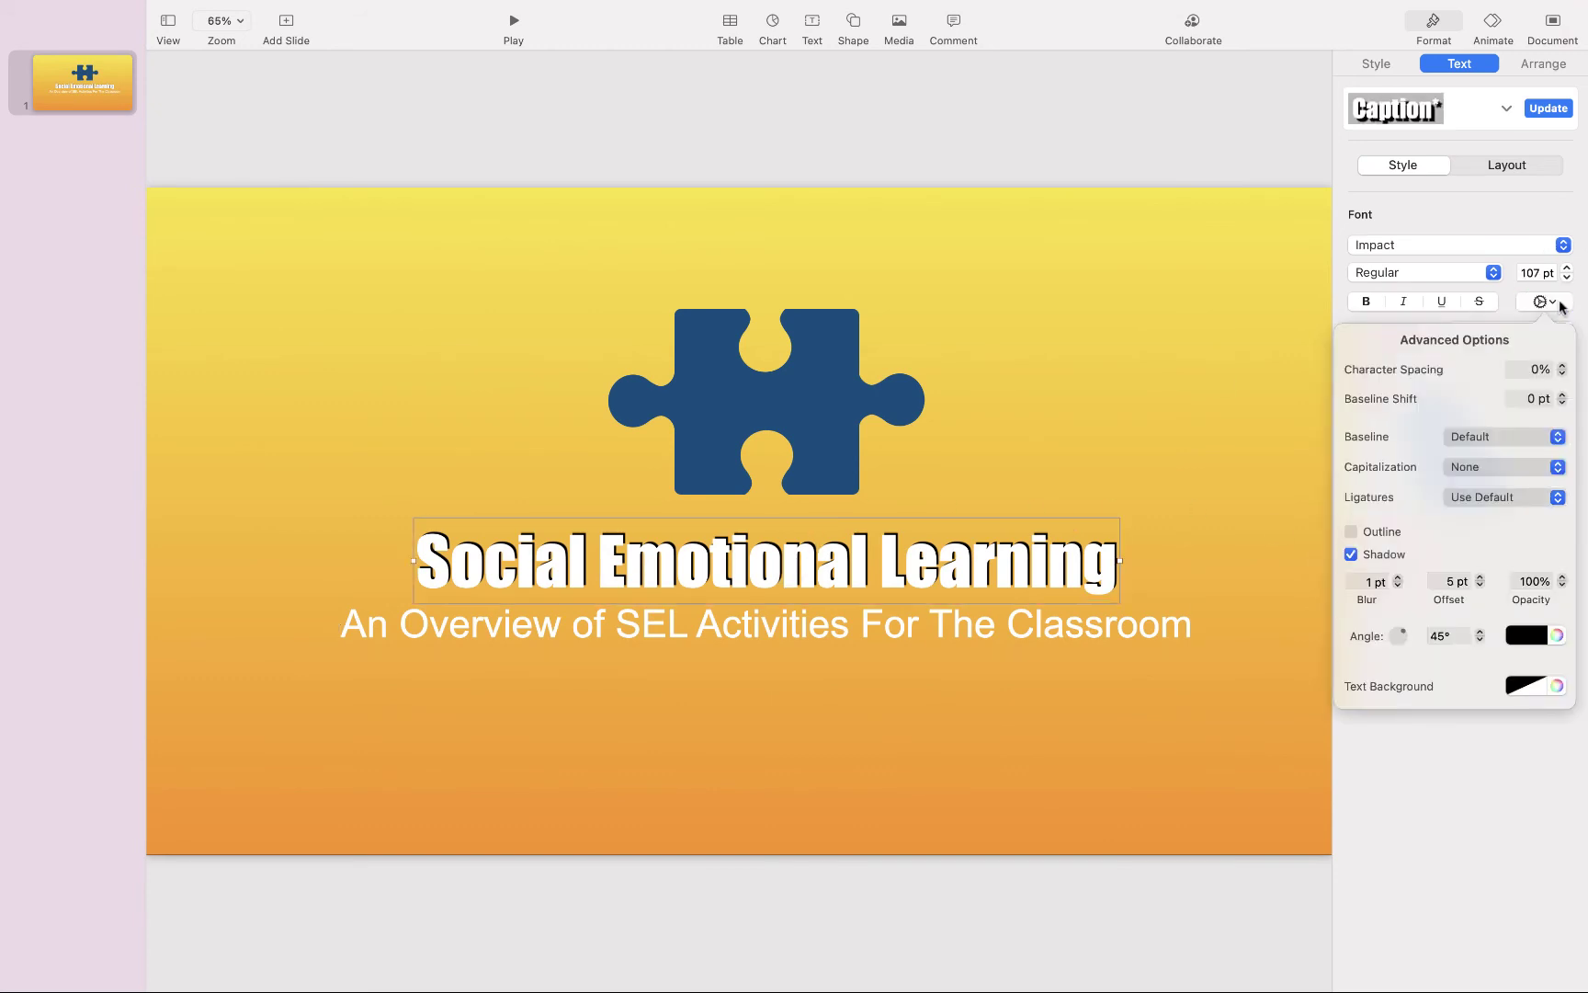
left_click(1352, 554)
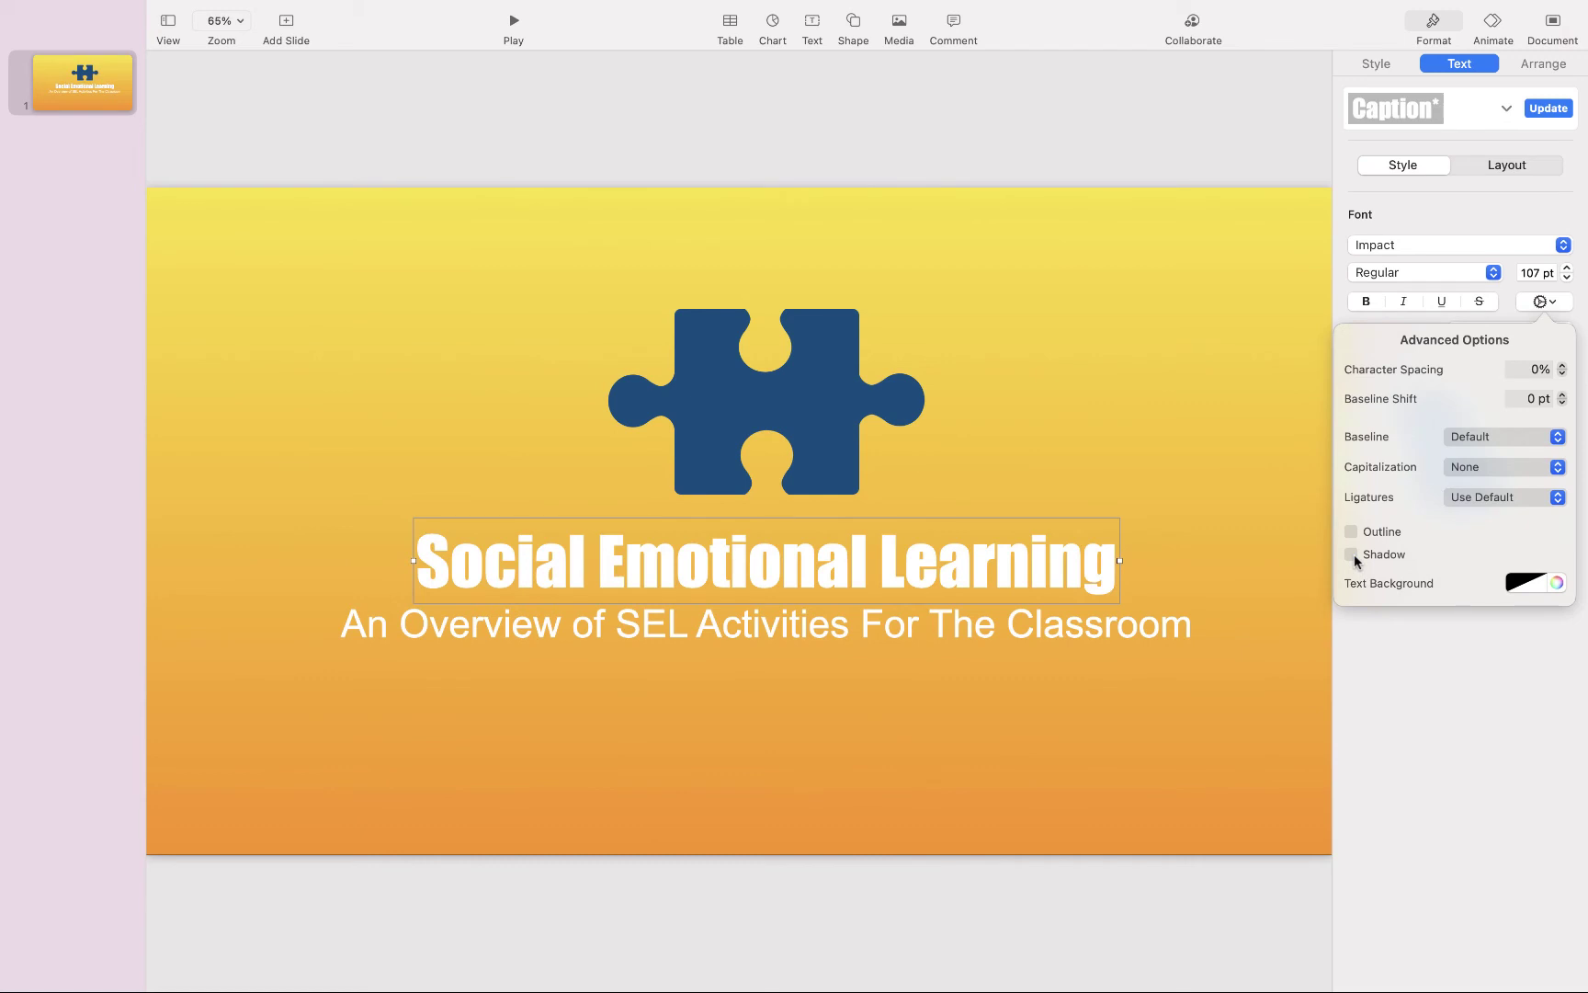
left_click(1352, 532)
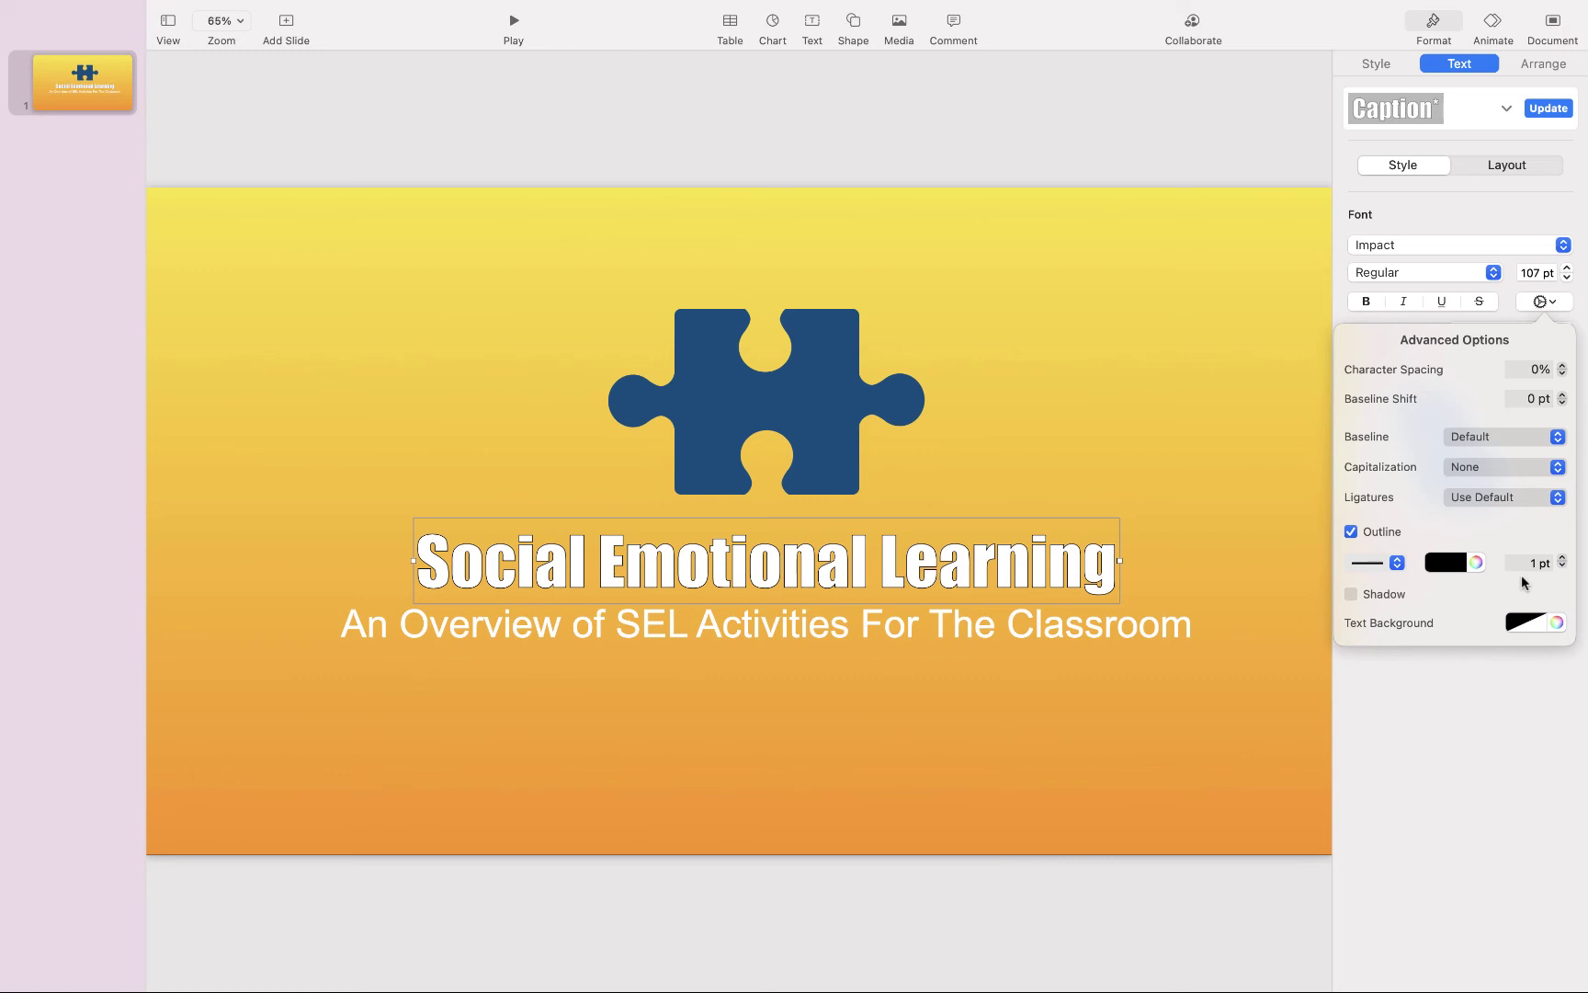
left_click(1564, 558)
left_click(1564, 558)
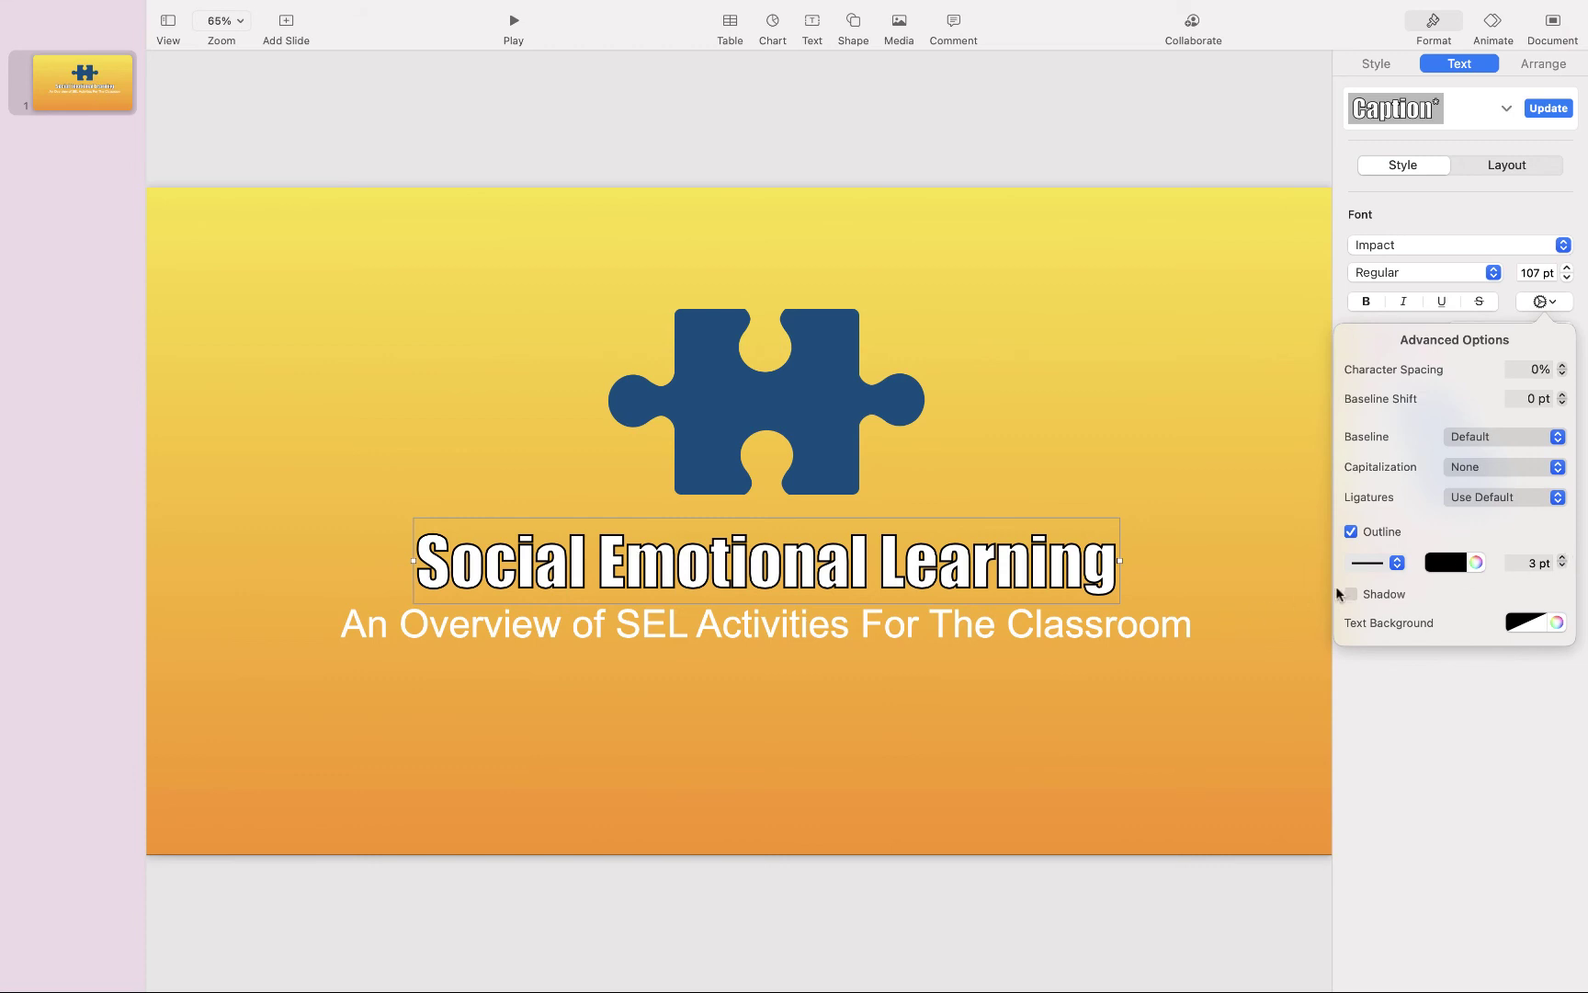
left_click(1440, 563)
left_click(1375, 670)
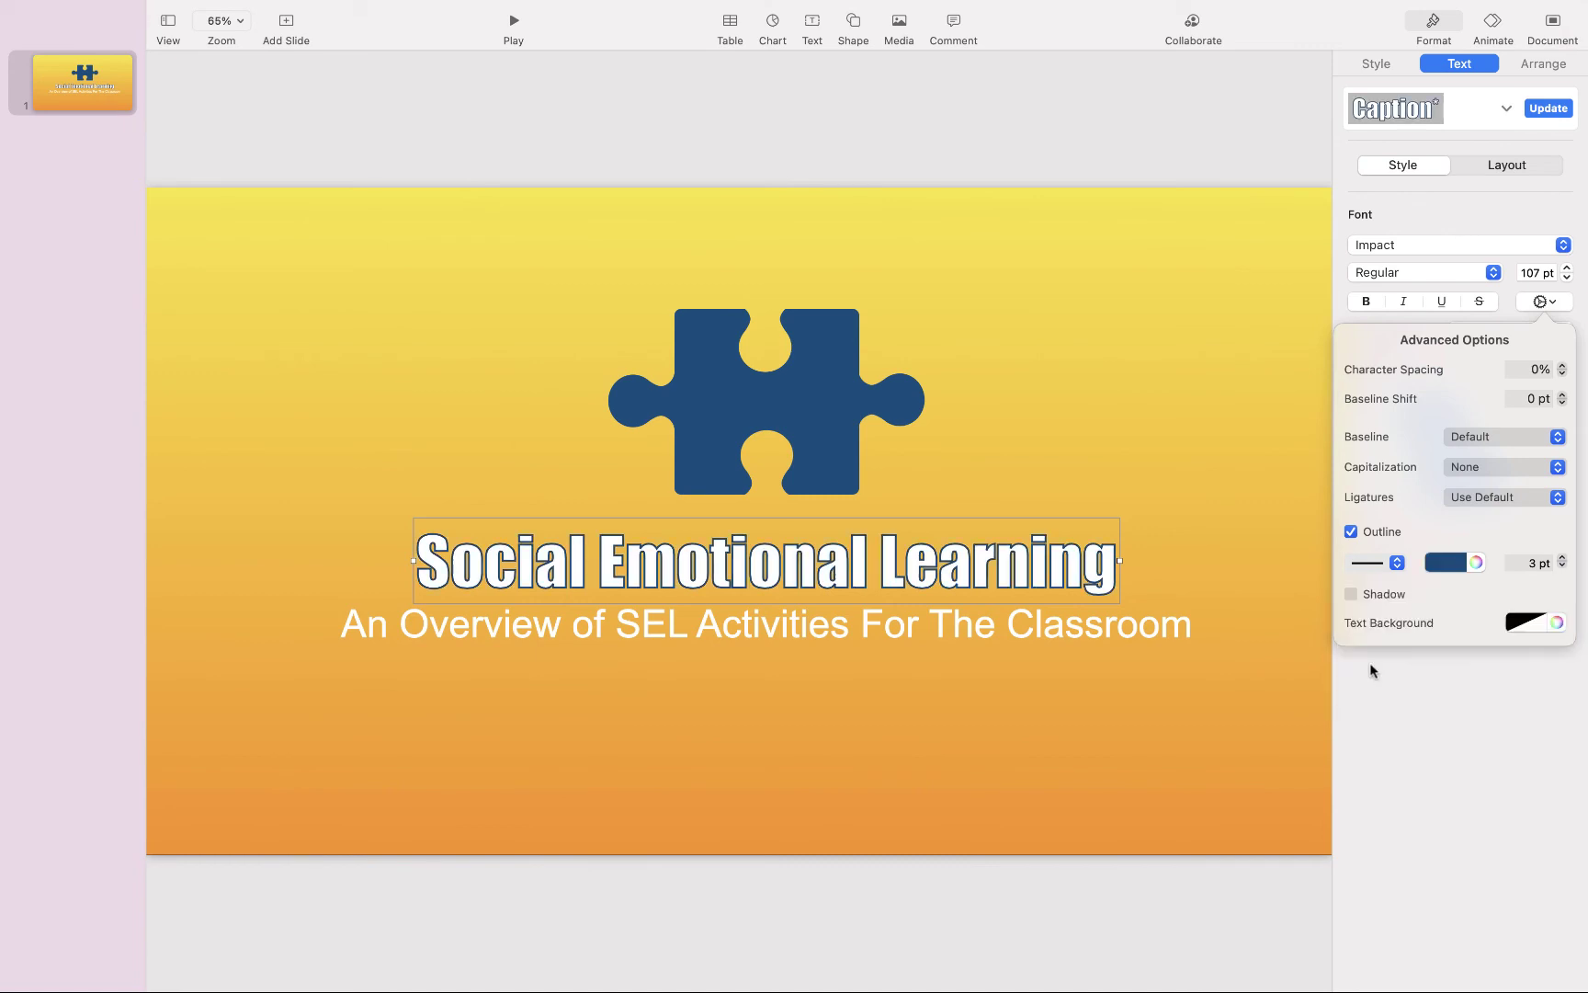
left_click(1032, 696)
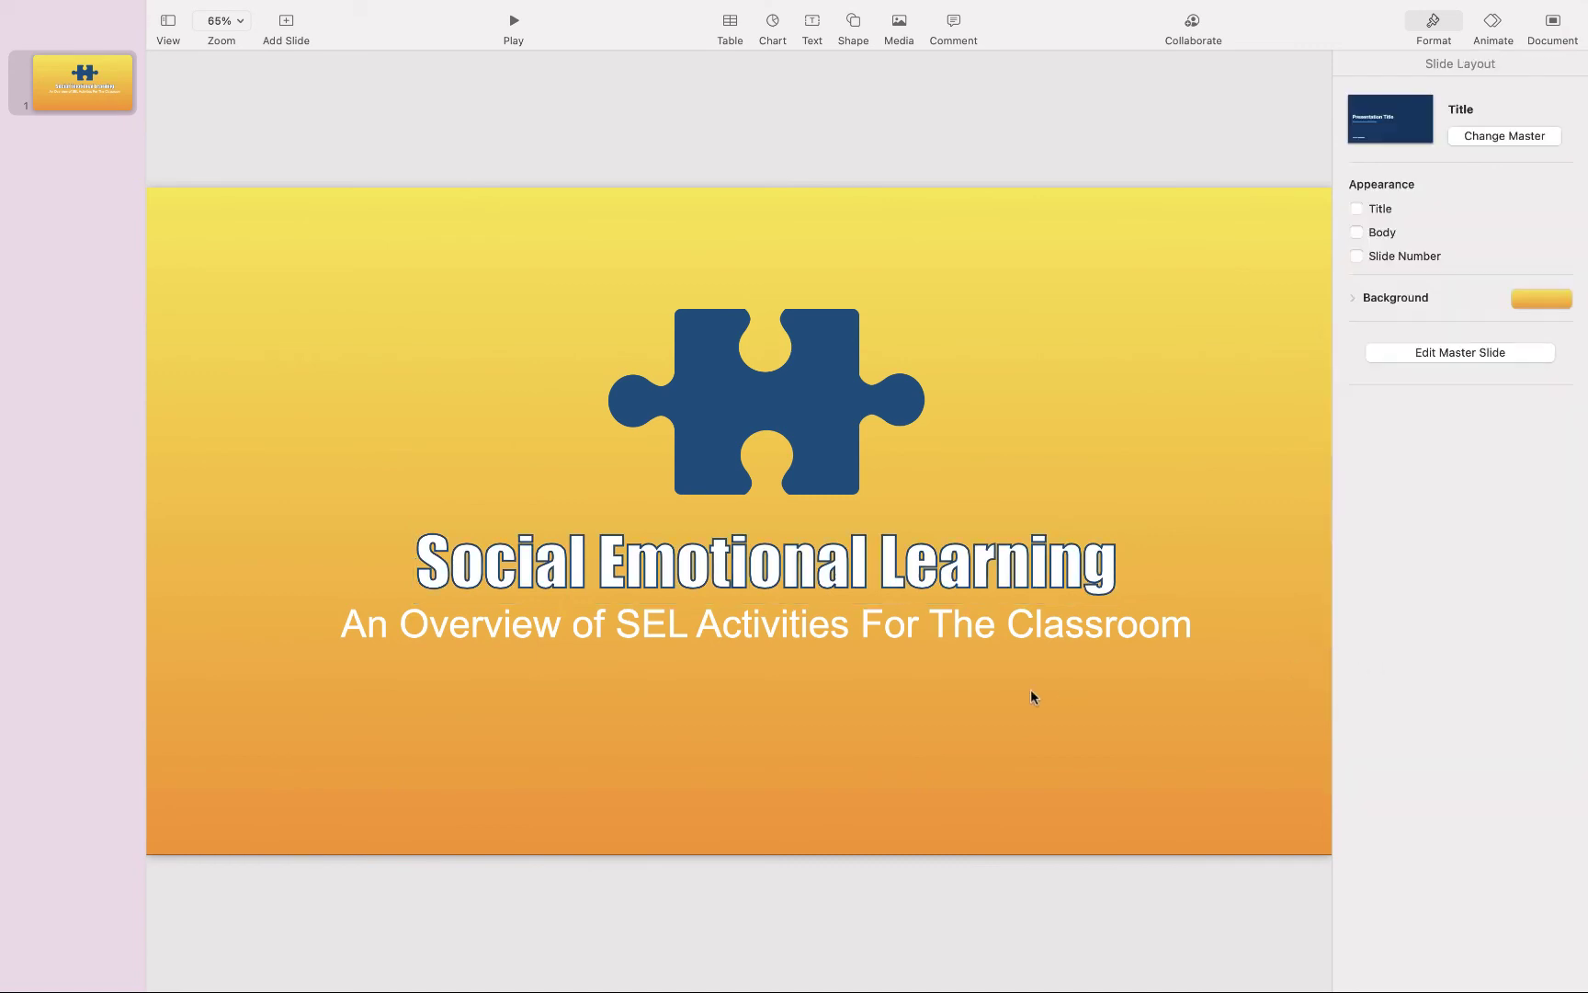
Step: Give the subtitle a black drop shadow (1 pt blur, 5 pt offset) angled at 328°
left_click(700, 633)
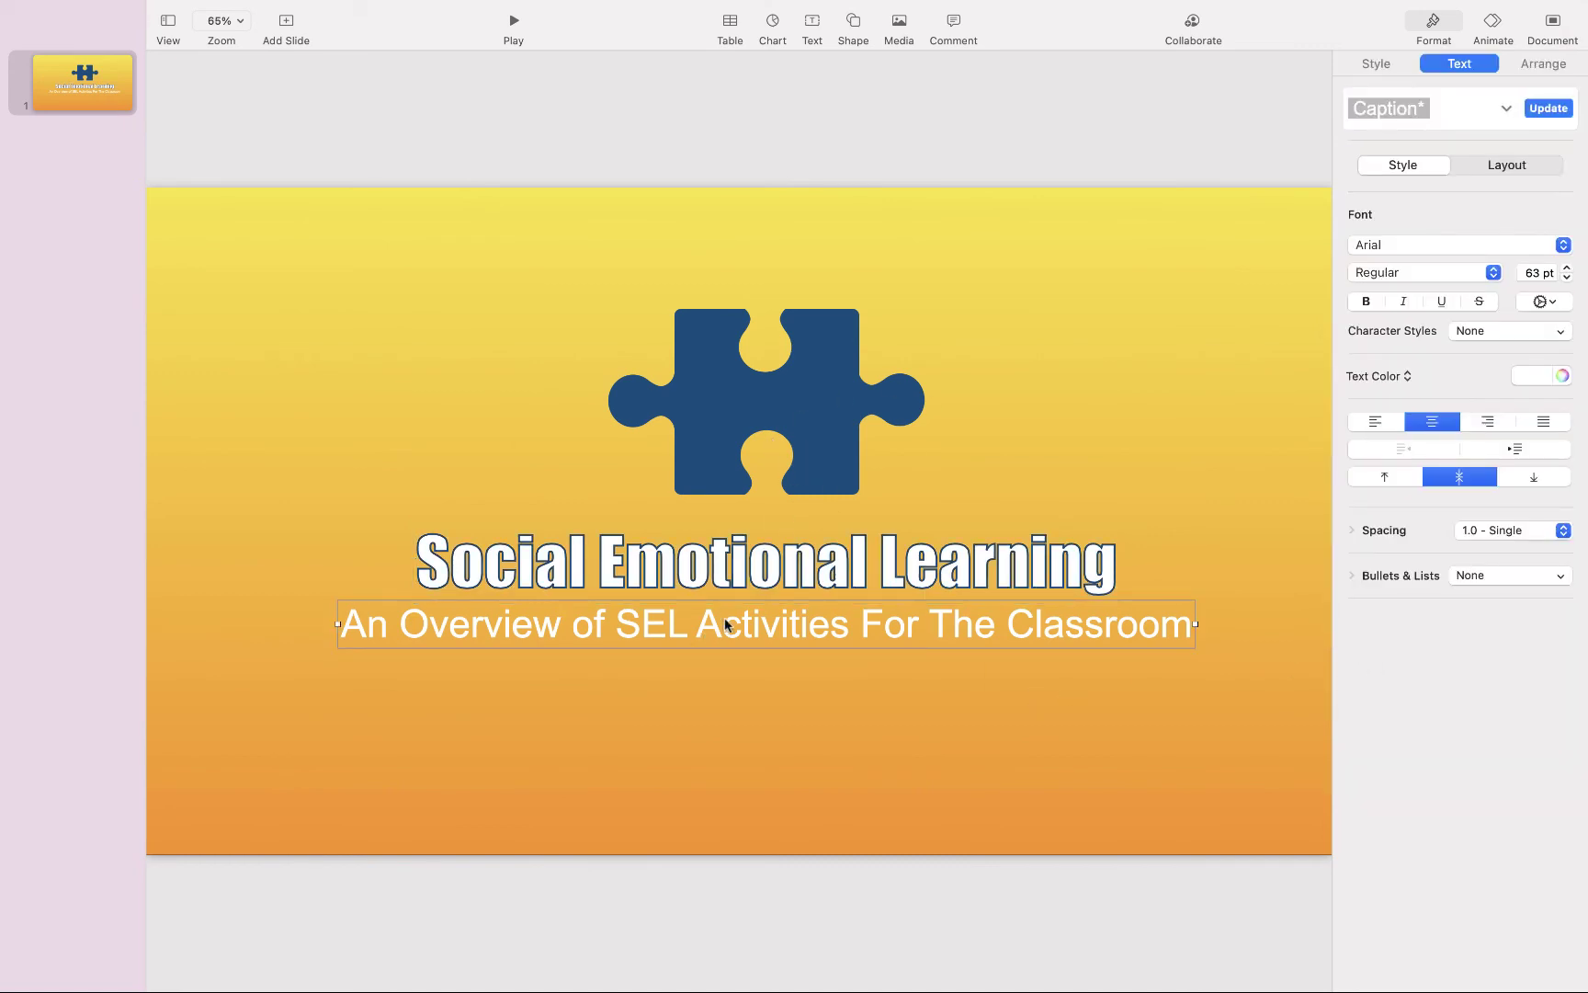
left_click(1555, 307)
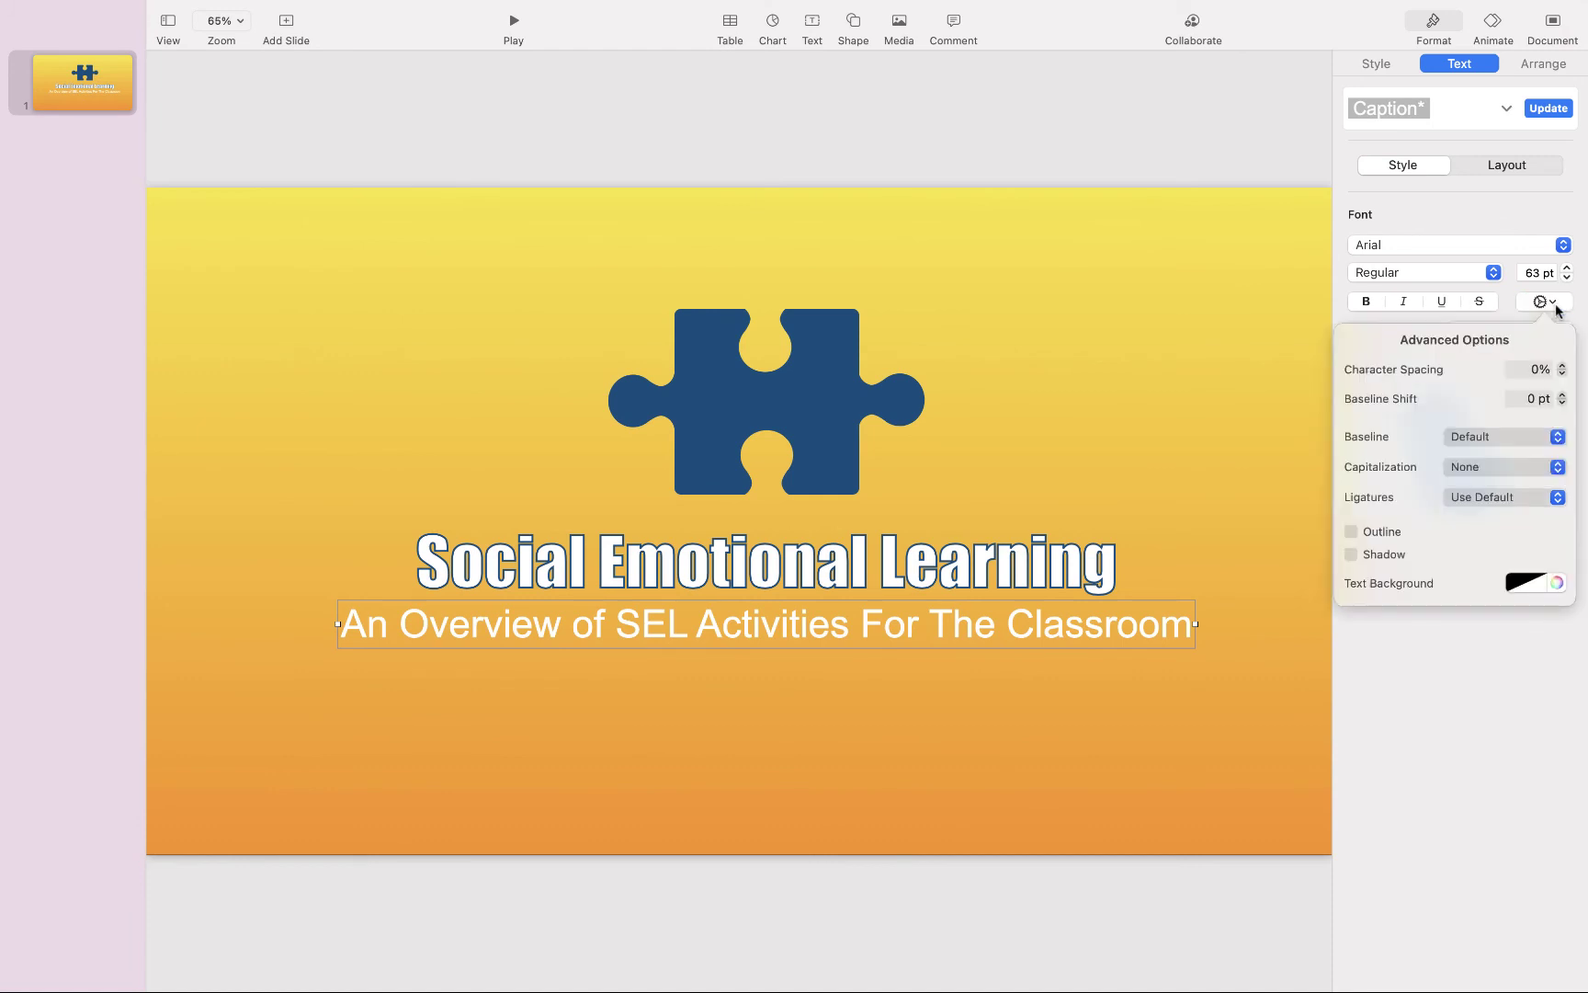
left_click(1557, 308)
left_click(1551, 309)
left_click(1352, 554)
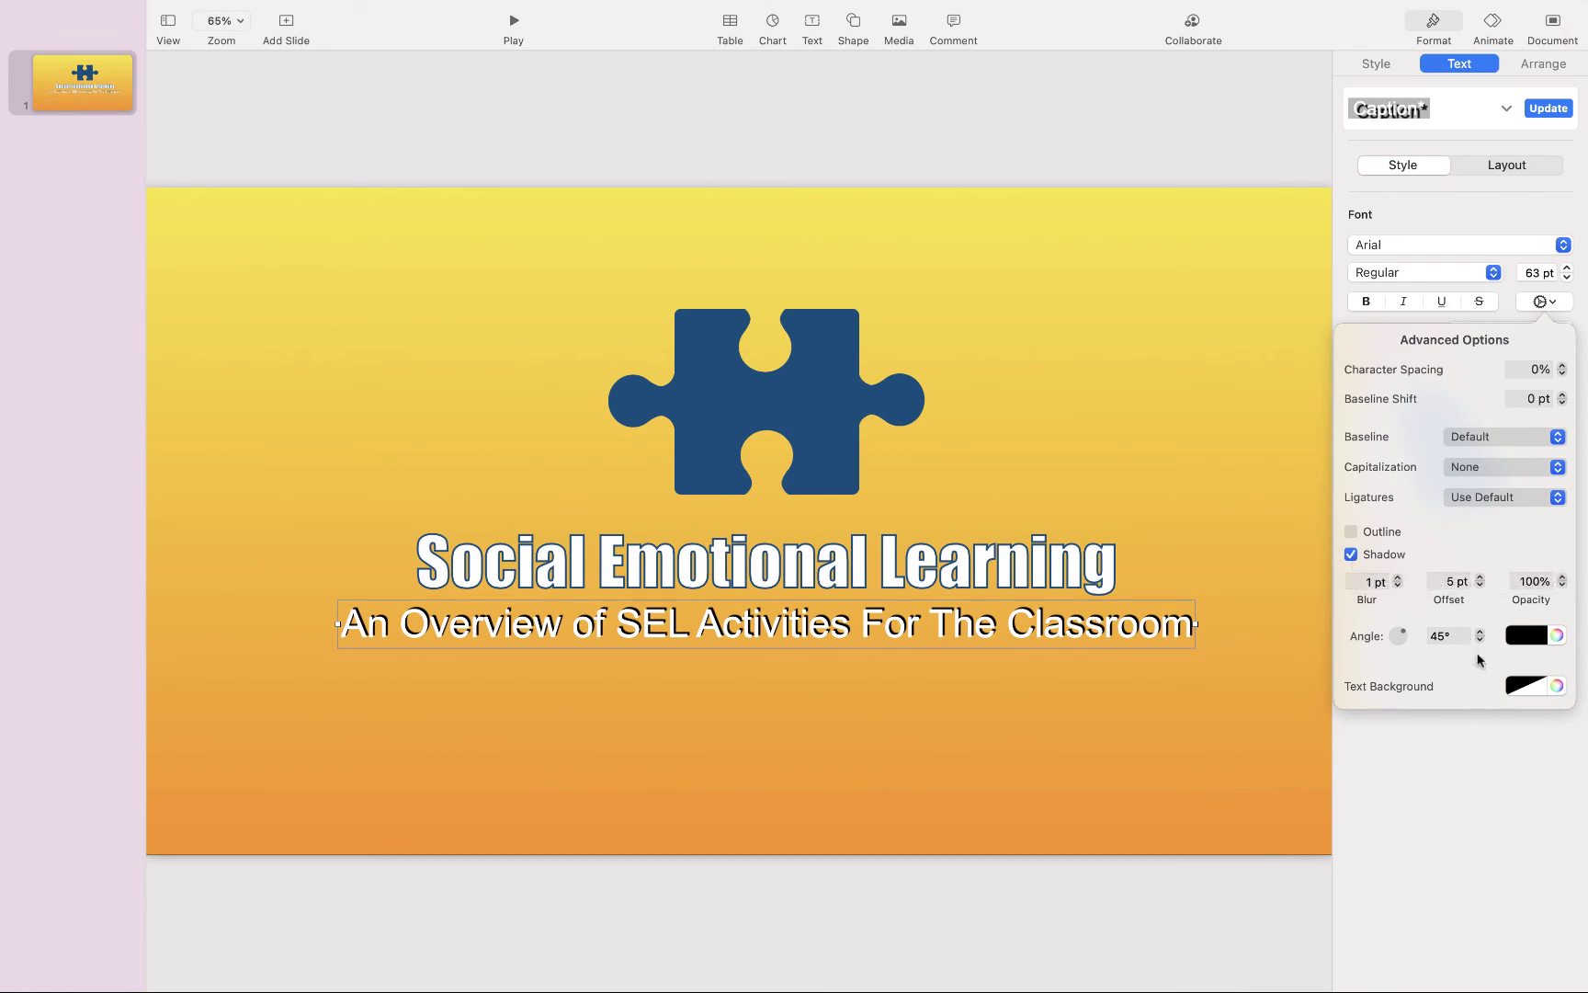
left_click_drag(1392, 642, 1407, 647)
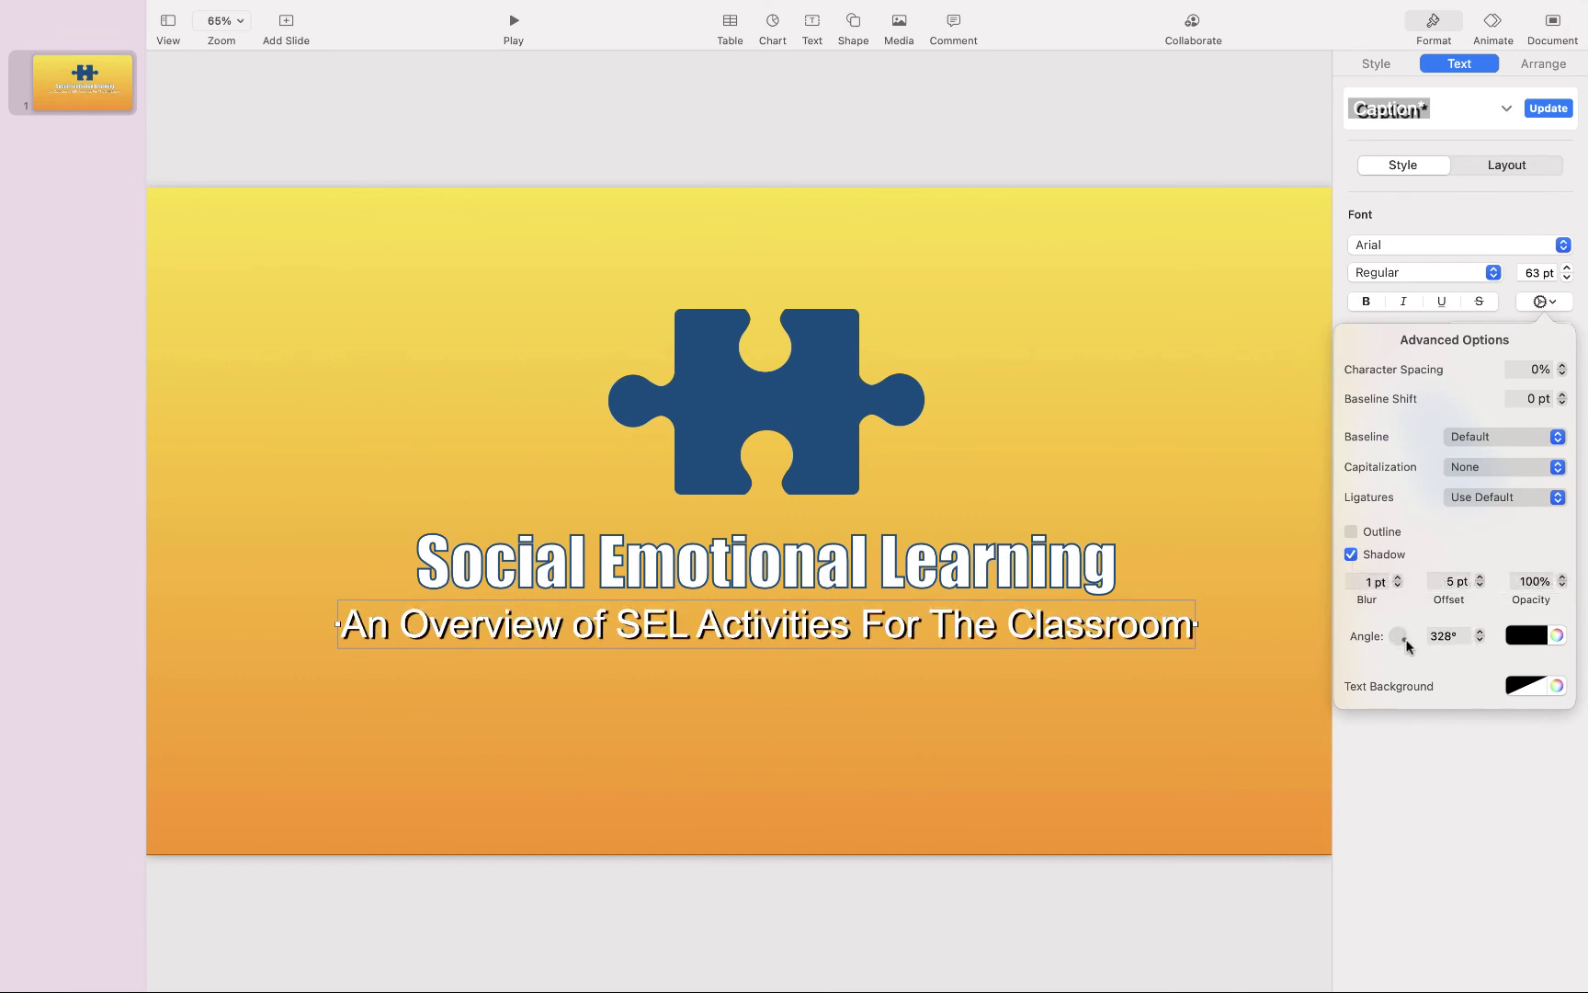